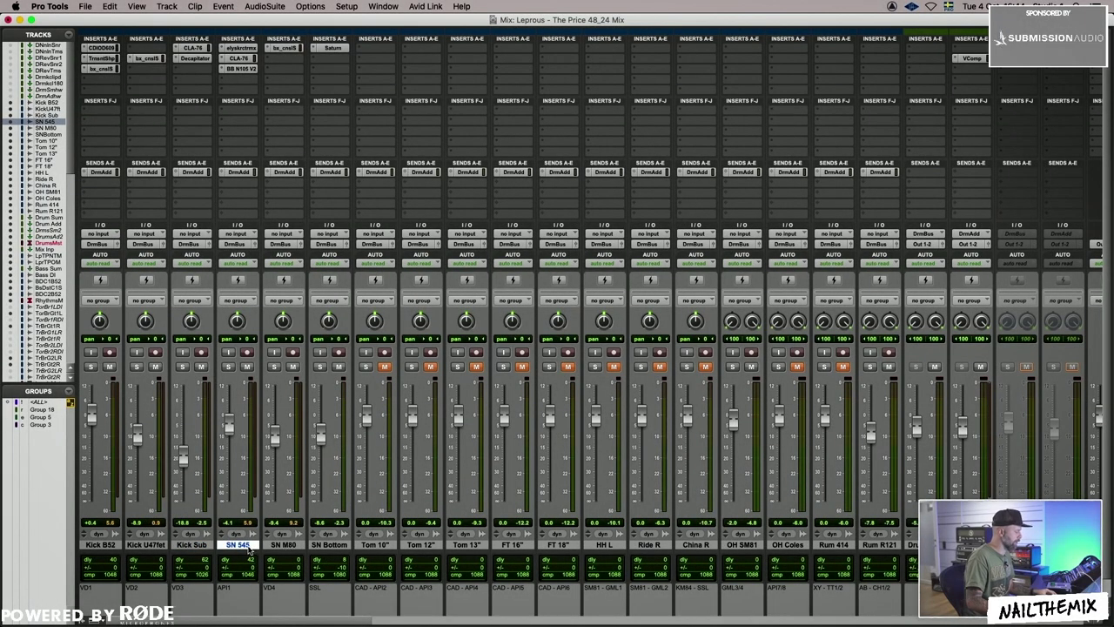
Duplicate the SN 545 snare track and rename the copy 's ring'.
key("alt+shift+d")
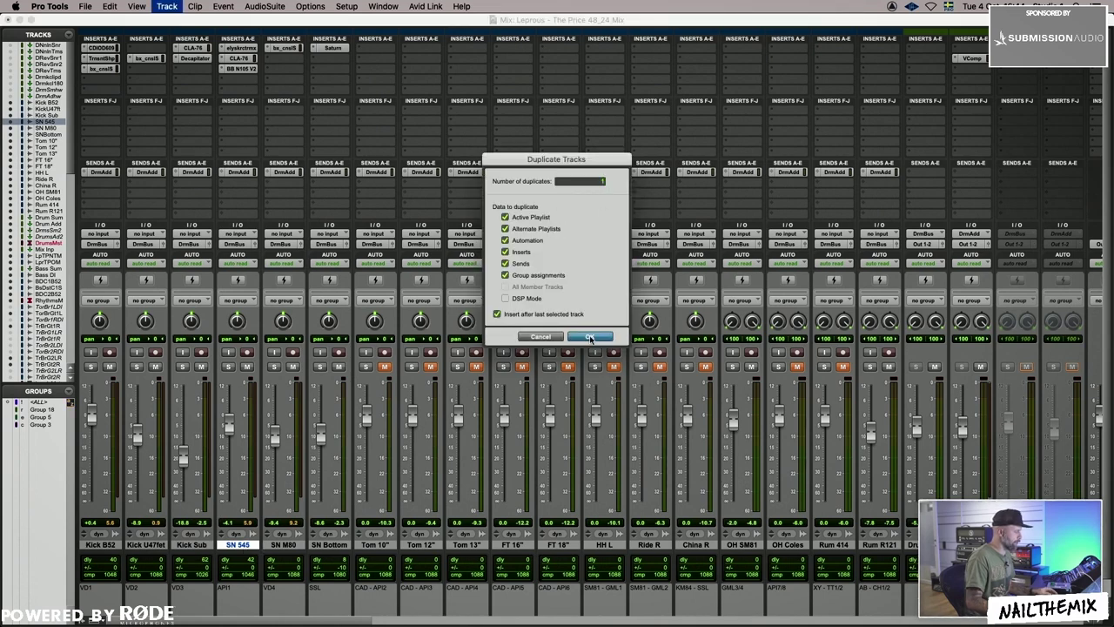
left_click(590, 336)
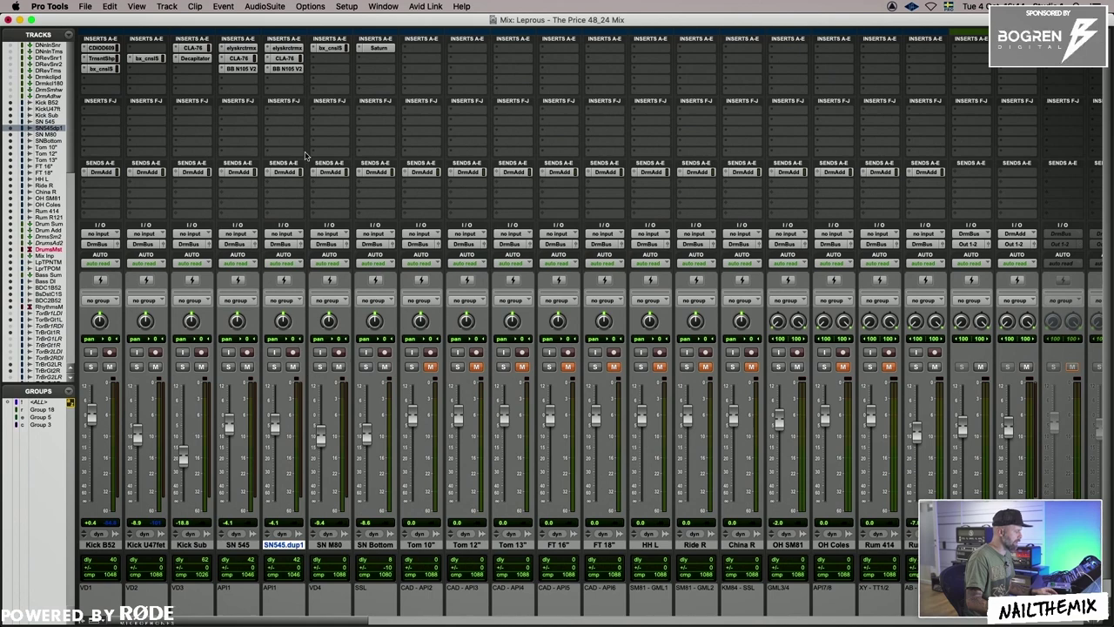
double_click(293, 544)
type("s ring")
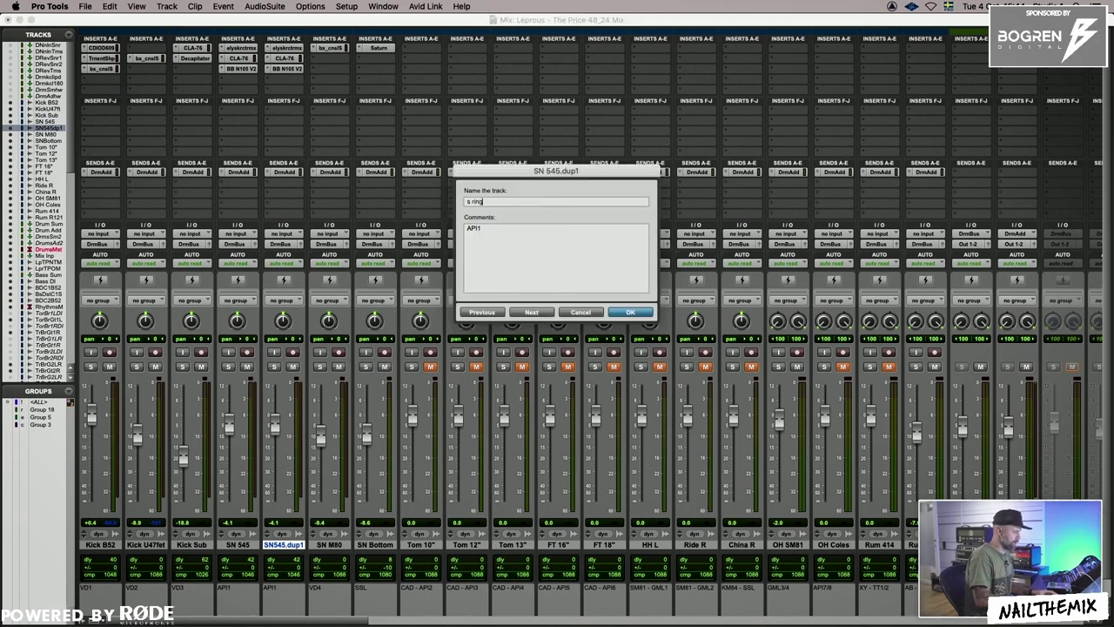
key("Return")
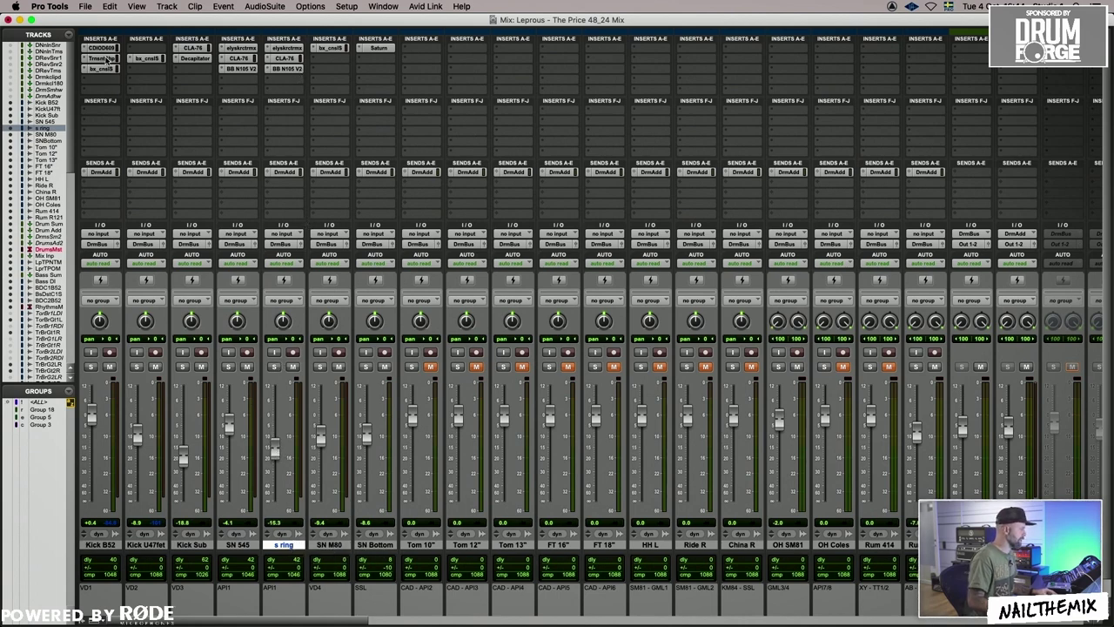
Insert the Softube Transient Shaper on the s ring track and view the whole song in the timeline.
key("shift+s")
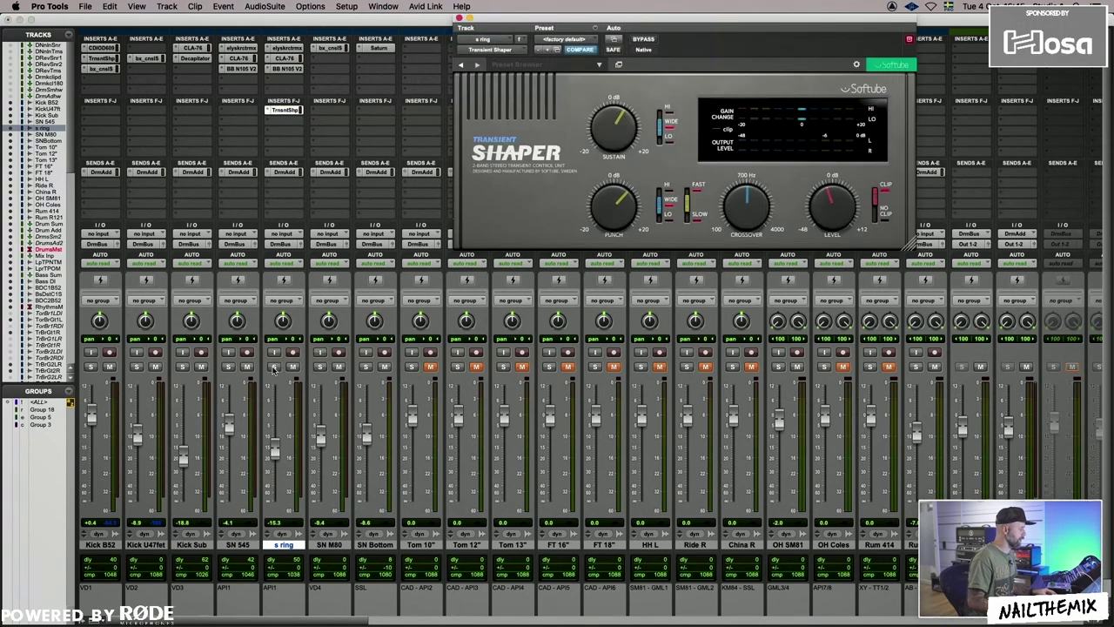
key("super+equal")
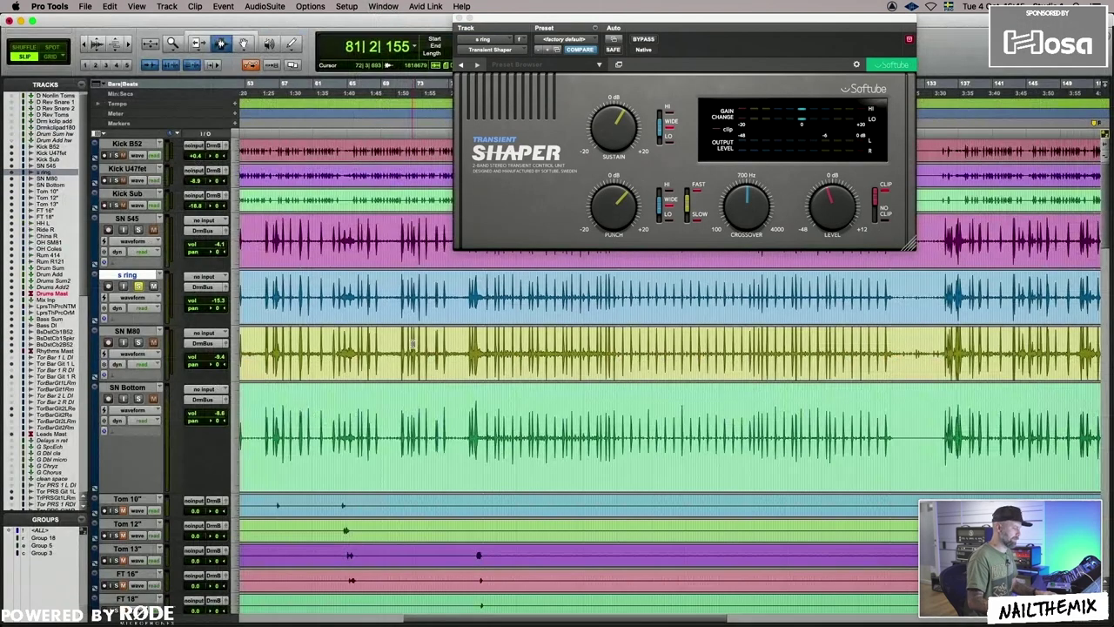
key("super+bracketleft")
Zoom into the timeline and place the playback position on the SN M80 snare.
left_click(590, 371)
key("super+bracketright")
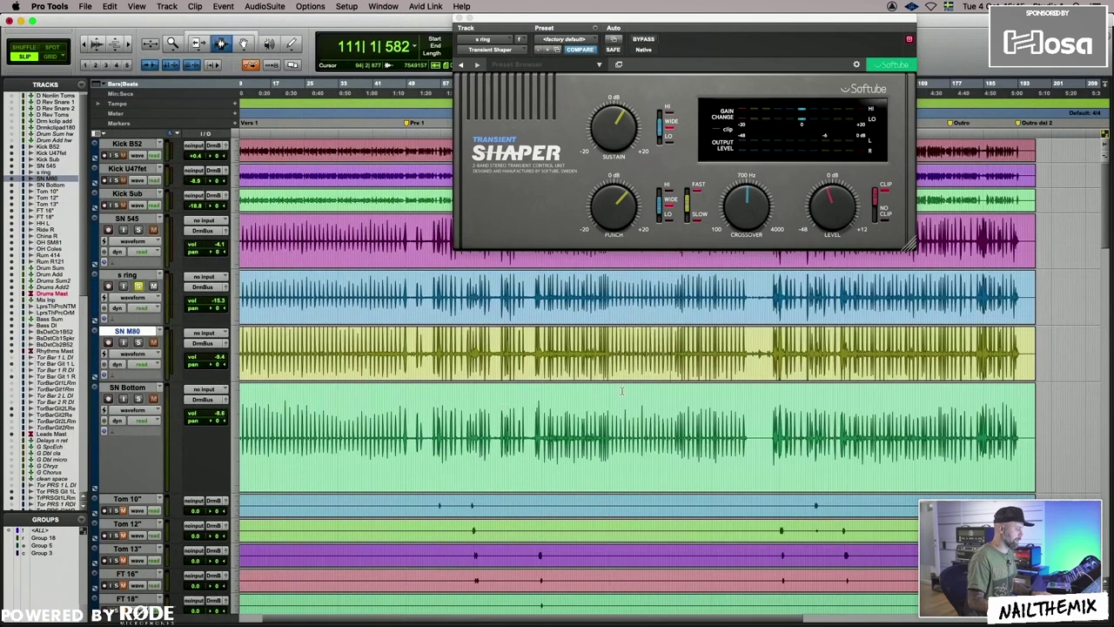
left_click(621, 391)
key("super+bracketright")
left_click(510, 370)
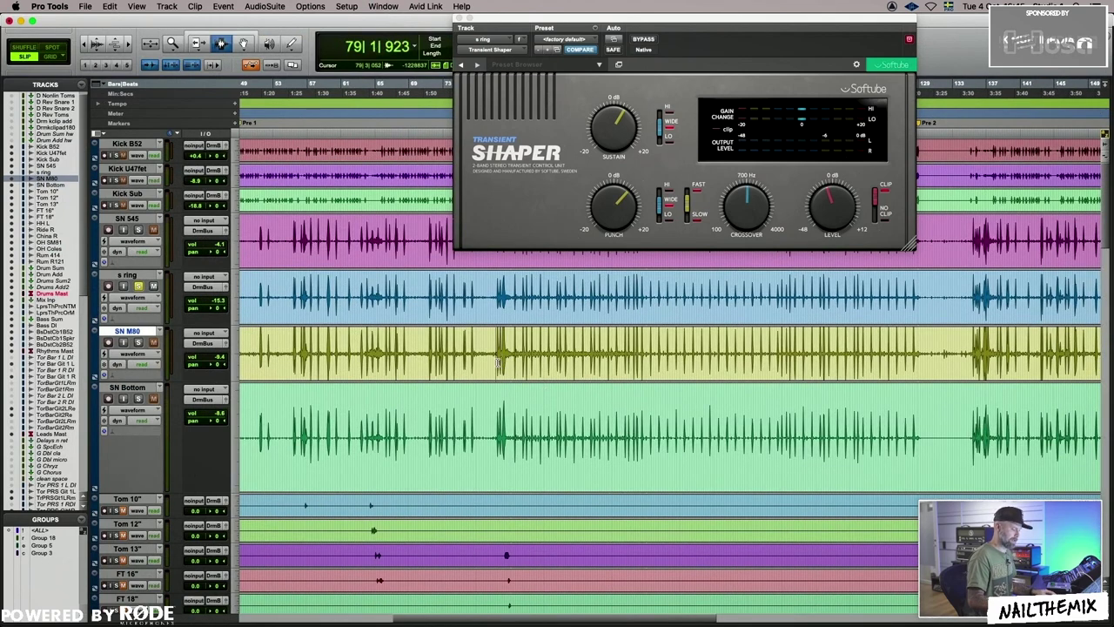
key("super+equal")
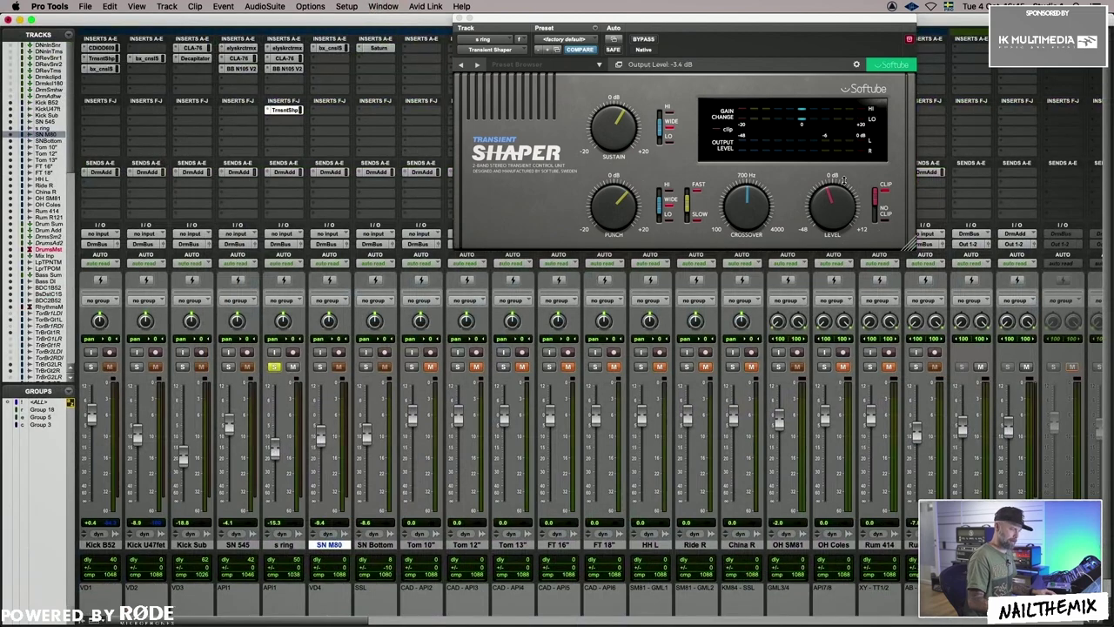
Try the shaper's sustain at about 17 dB, reset it to 0 dB, and raise the s ring volume.
left_click(618, 202)
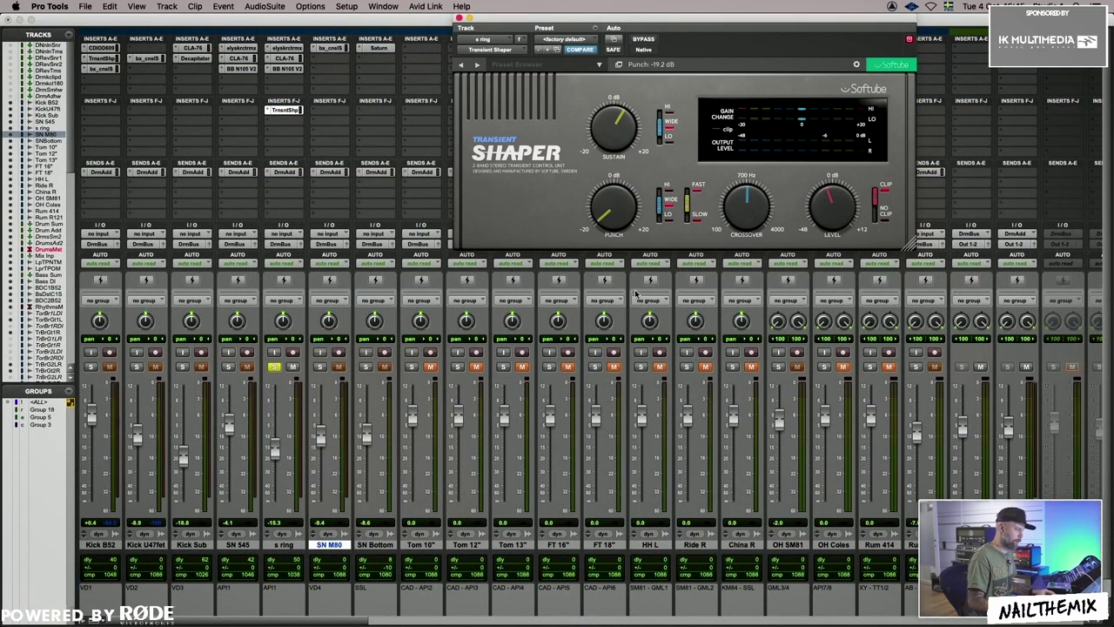
mouse_move(619, 138)
left_mouse_down()
mouse_move(620, 128)
mouse_move(610, 154)
left_mouse_up()
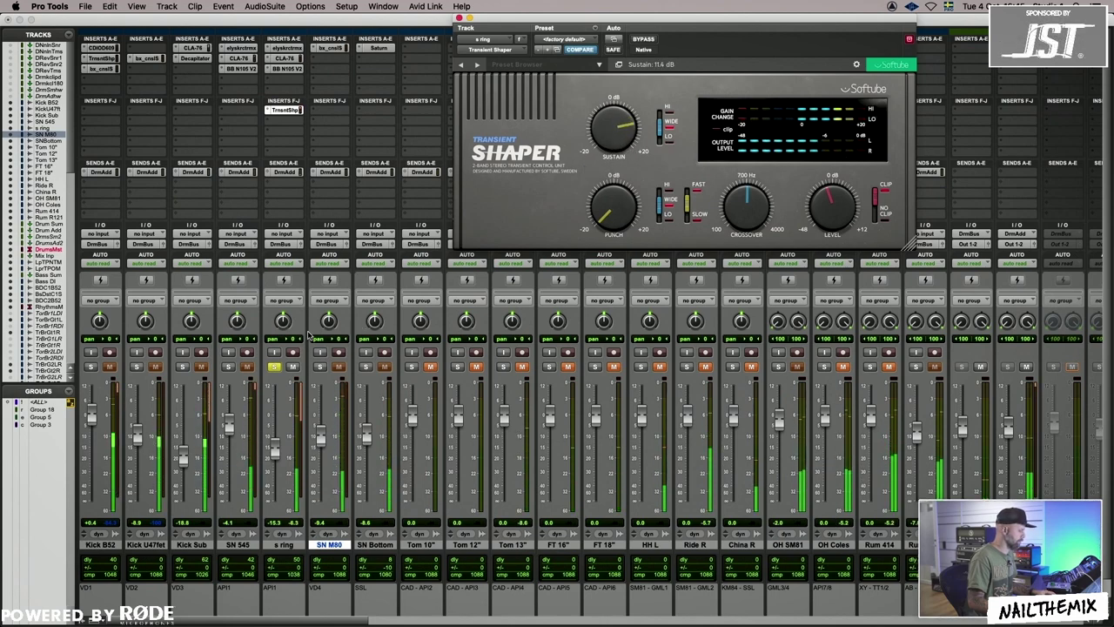
left_click_drag(287, 621, 621, 625)
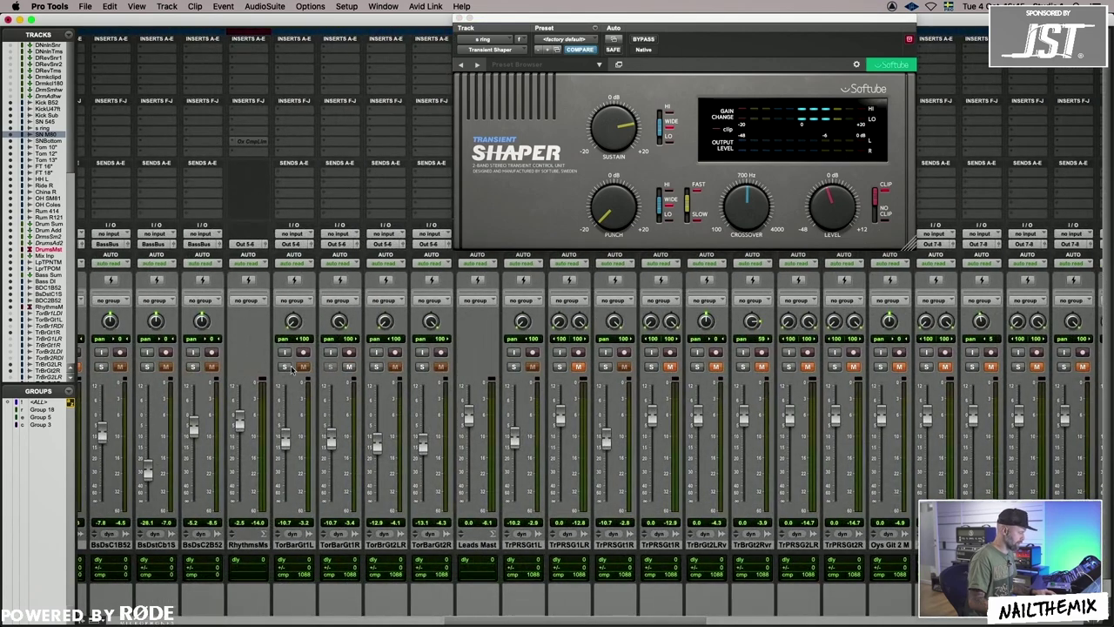
scroll(330, 369, "left", 15)
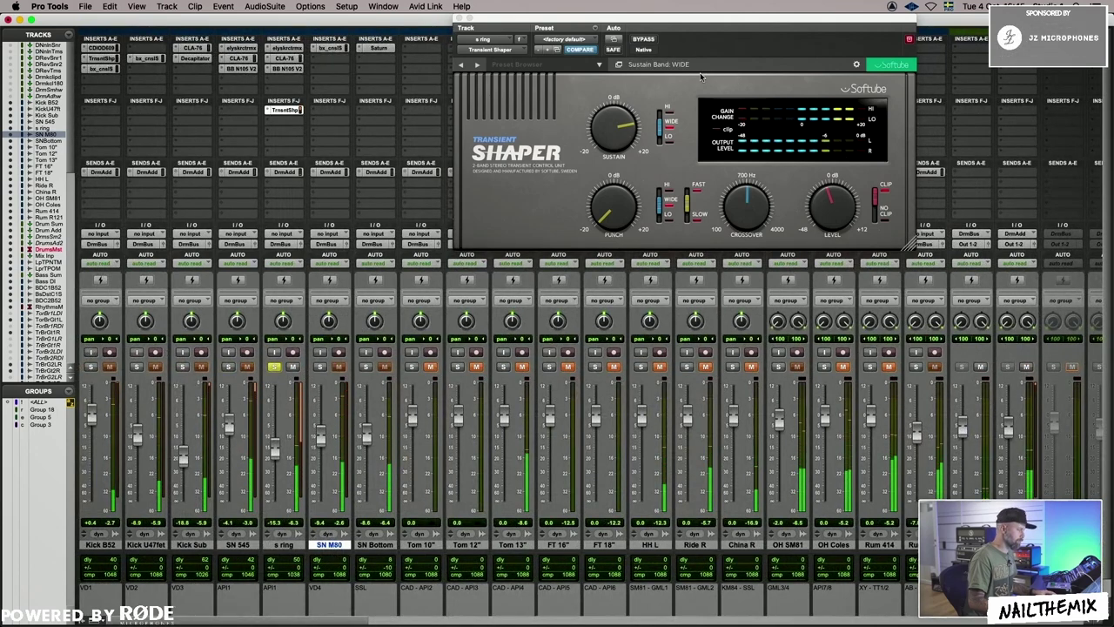
left_click(609, 129, "alt")
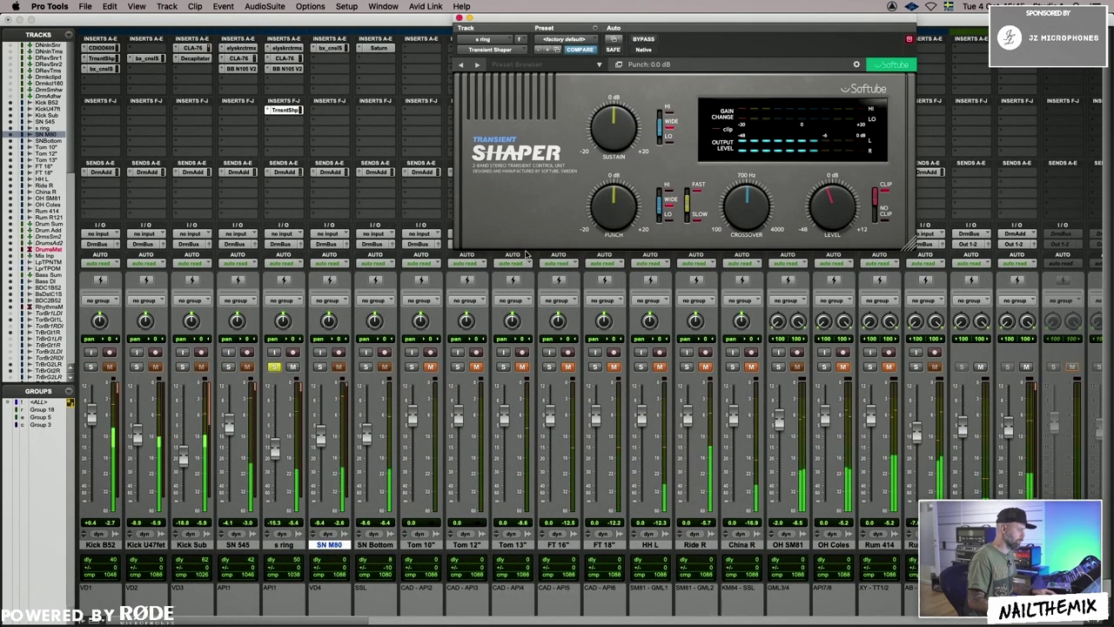
left_click_drag(275, 448, 279, 423)
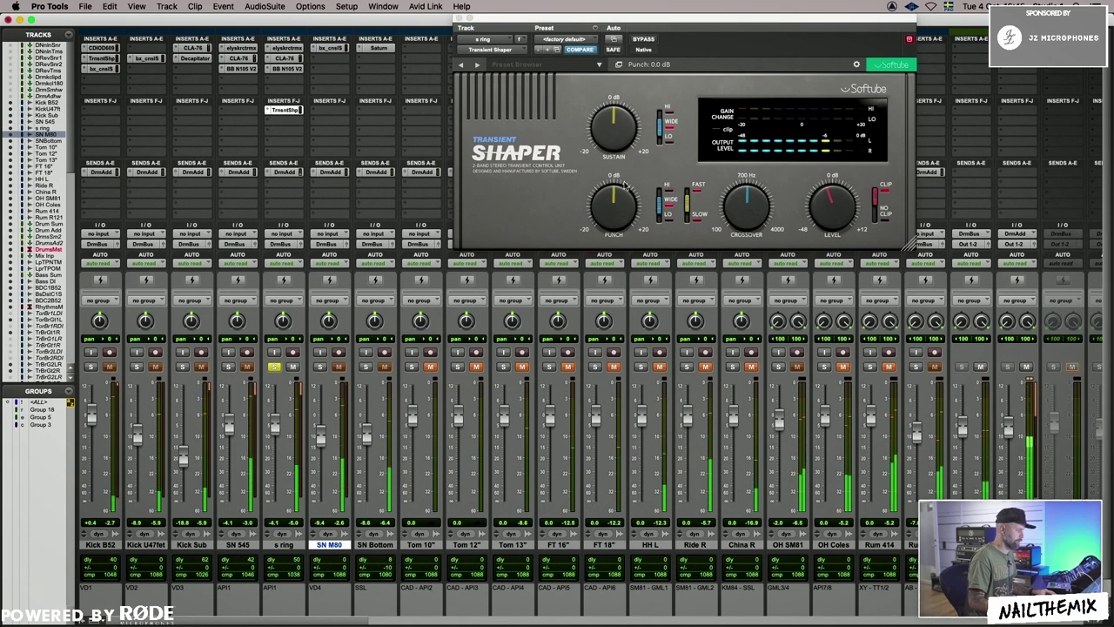
Set punch to about -11.6 dB, punch type SLOW, sustain 7.2 dB and output -3.6 dB.
left_click_drag(620, 203, 615, 236)
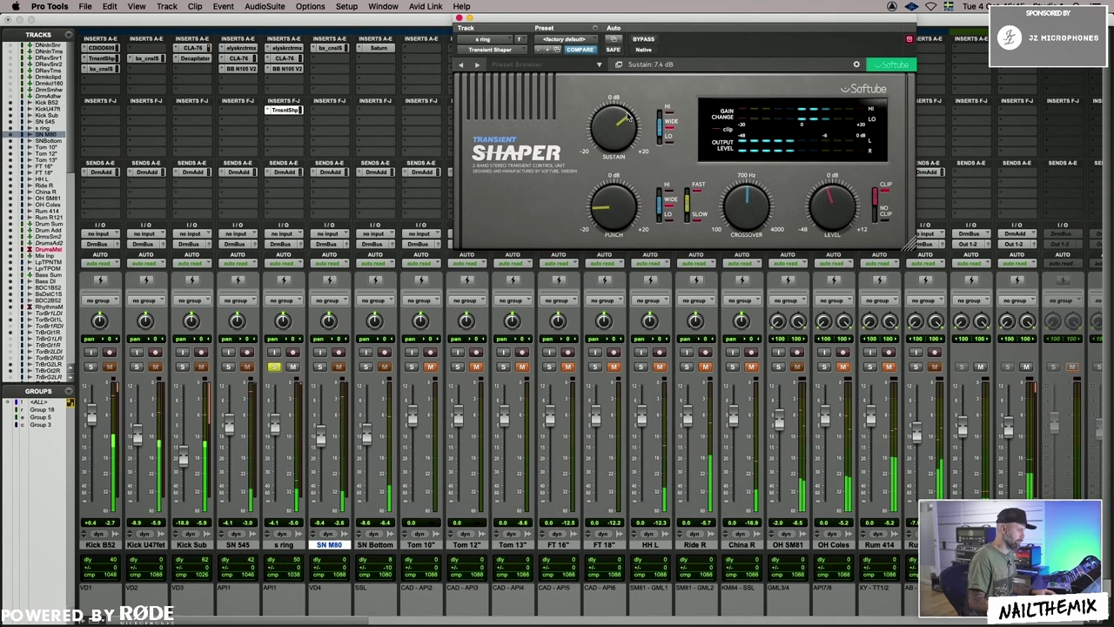
left_click_drag(626, 122, 625, 124)
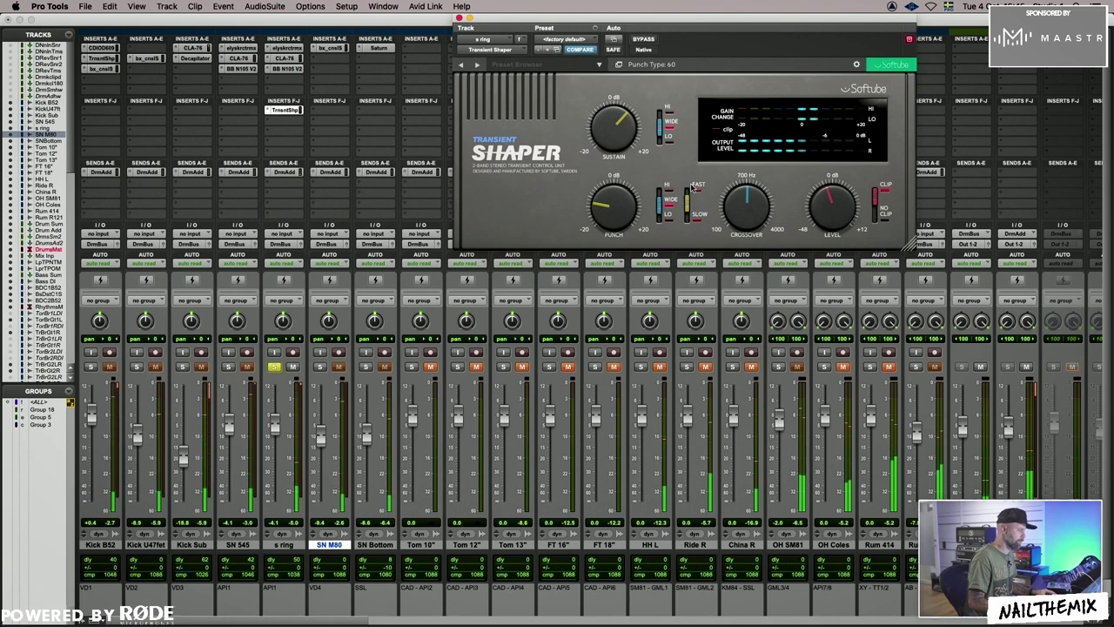
left_click_drag(694, 187, 686, 216)
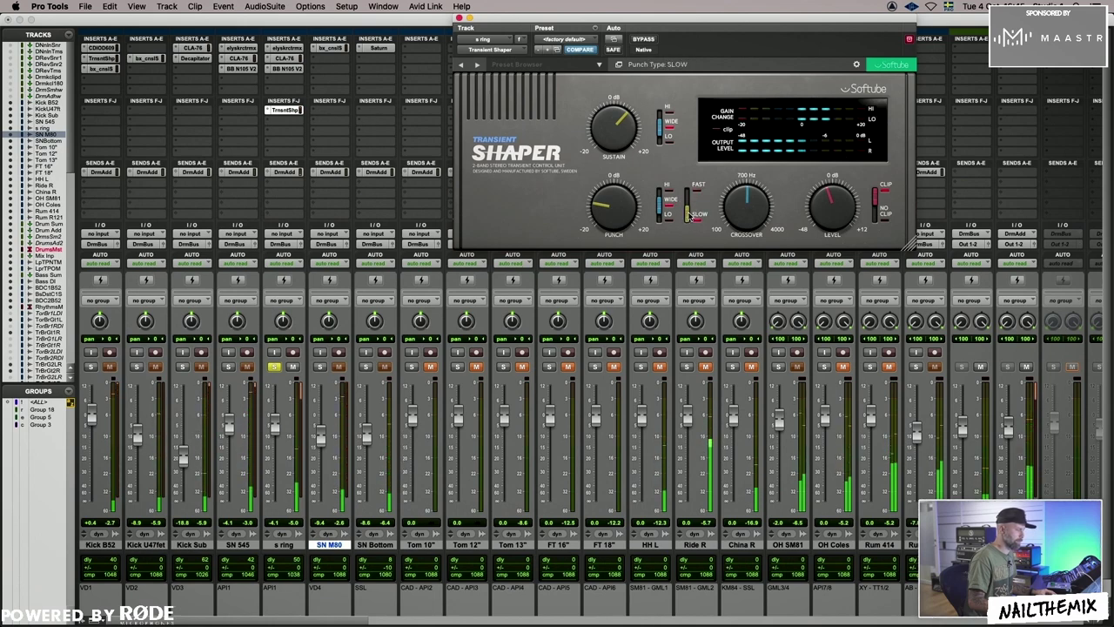
left_click_drag(602, 132, 602, 125)
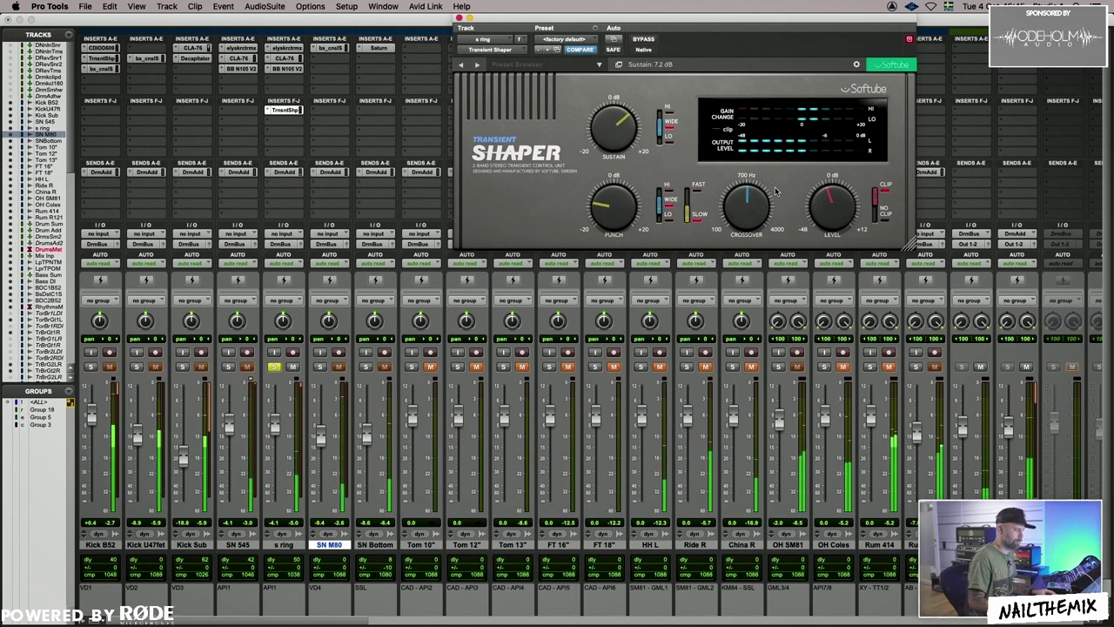
left_click_drag(843, 206, 835, 207)
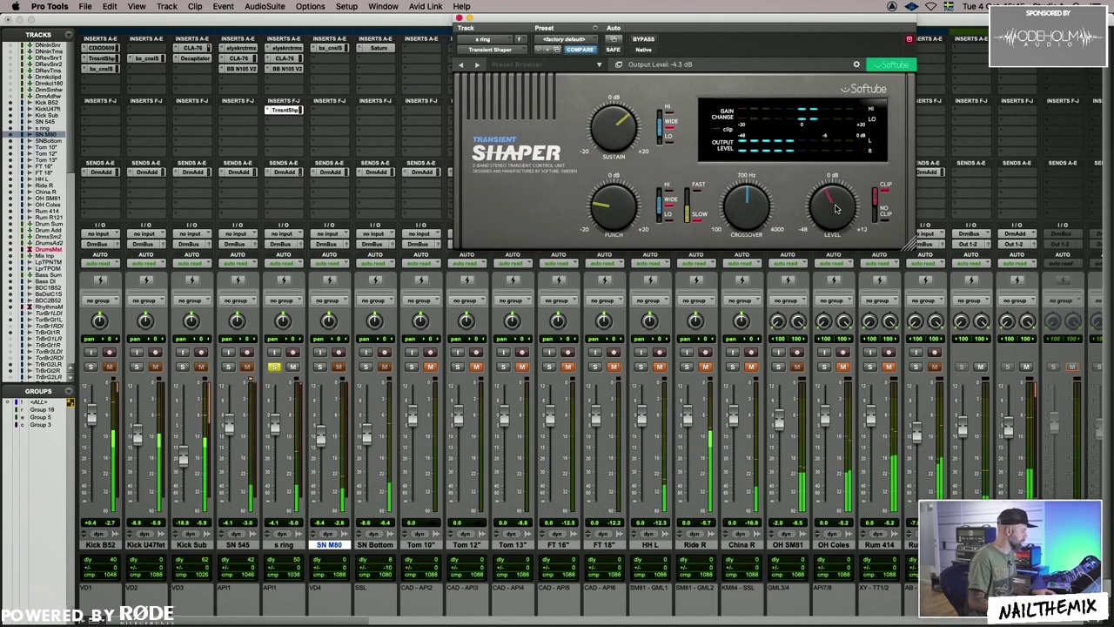
Insert FabFilter Pro-Q 3 in the s ring insert slot after the Transient Shaper.
left_click(459, 18)
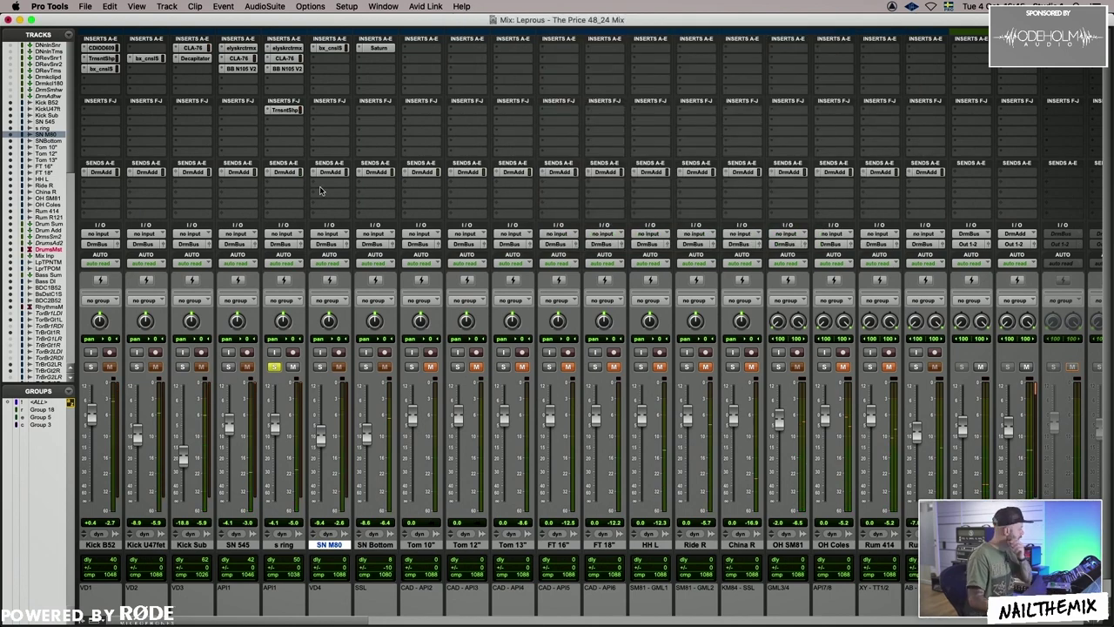
left_click(283, 120)
mouse_move(300, 122)
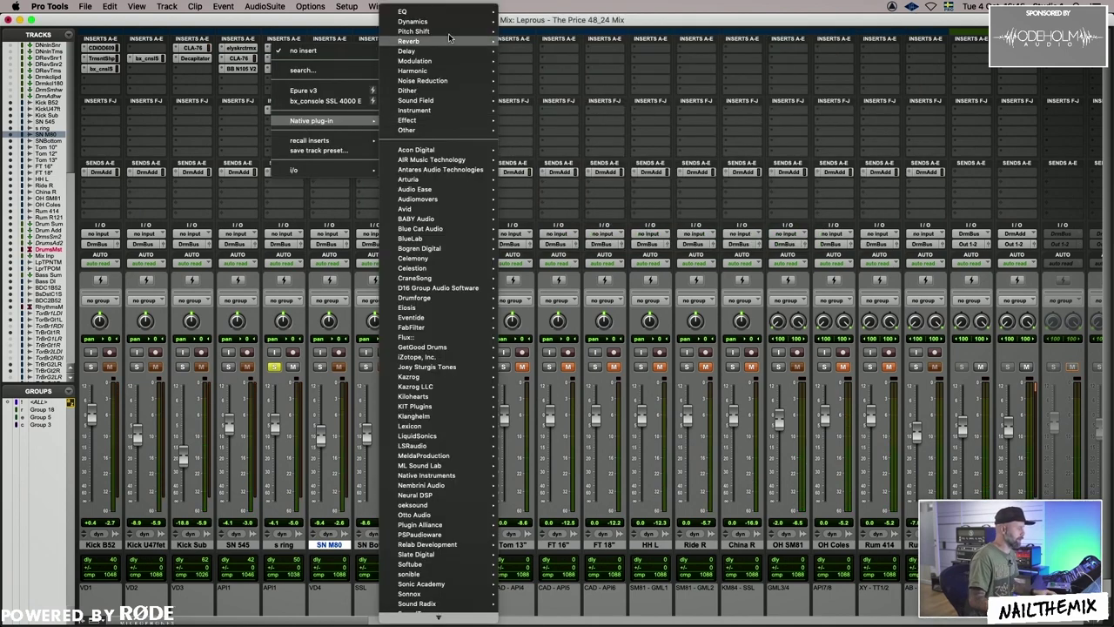
mouse_move(451, 15)
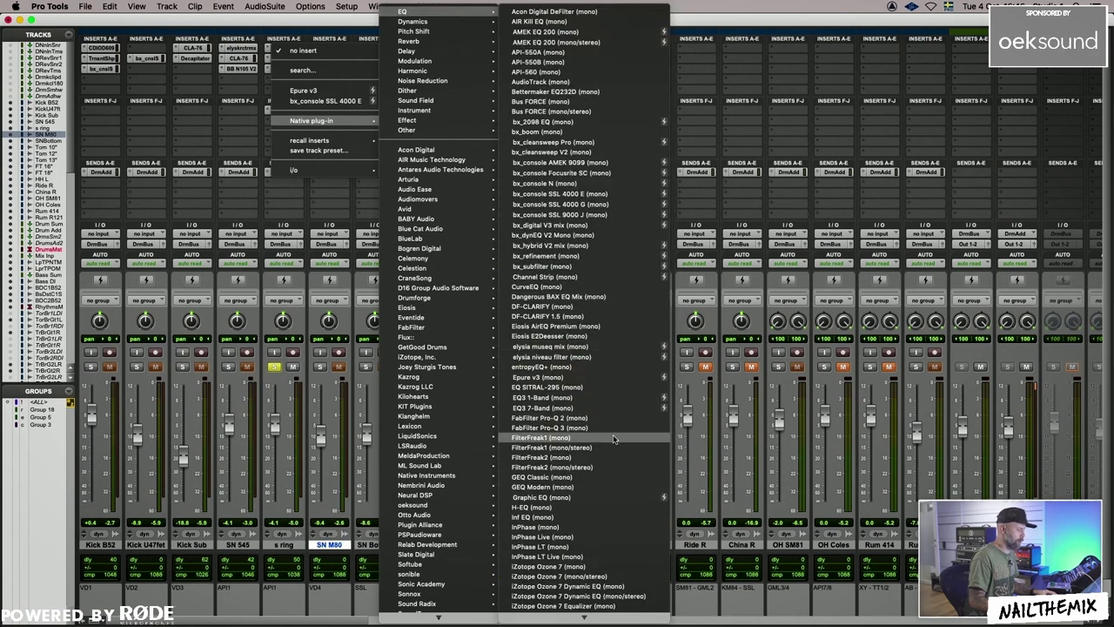
left_click(557, 427)
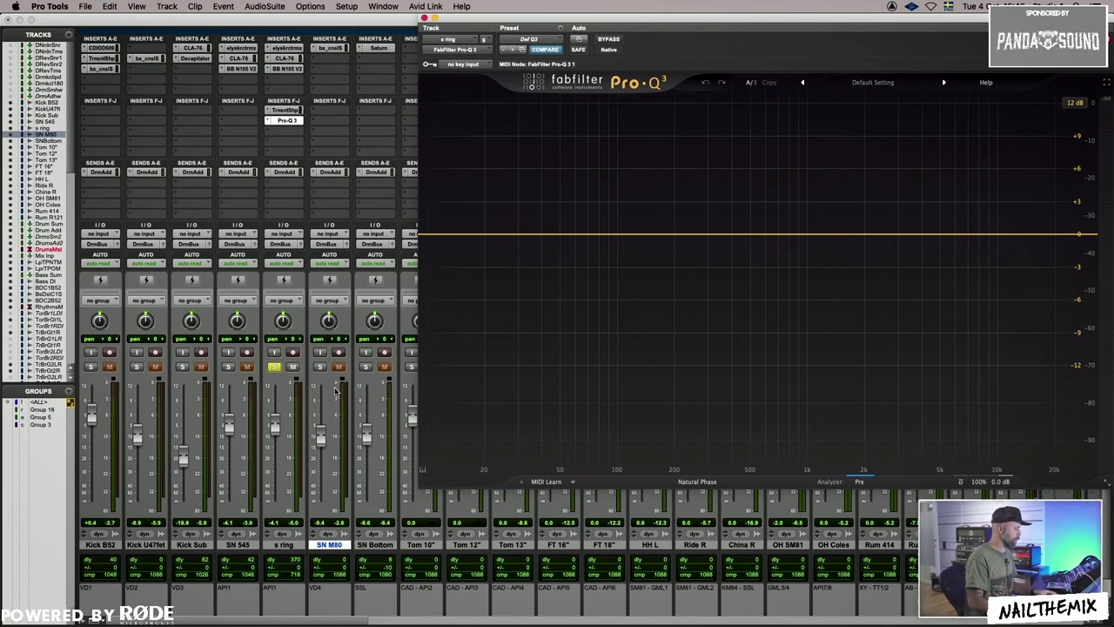
During playback, cut the Pro-Q 3 top end near 17.5 kHz and add dips near 5.7 kHz and 9.7 kHz.
left_click_drag(278, 425, 278, 422)
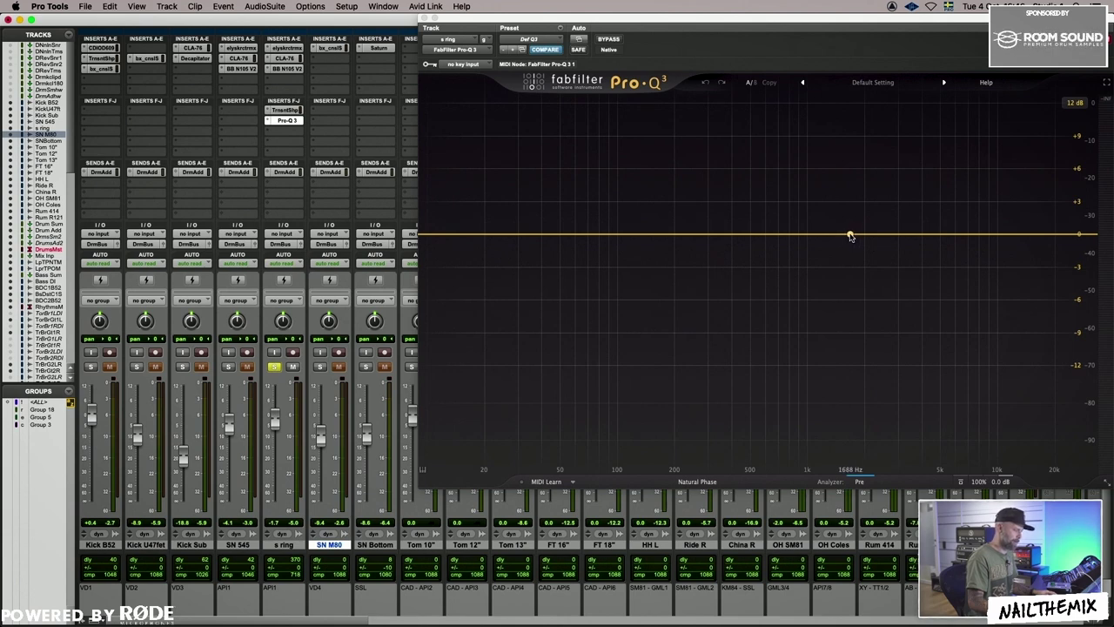
key("space")
left_click_drag(849, 236, 1041, 337)
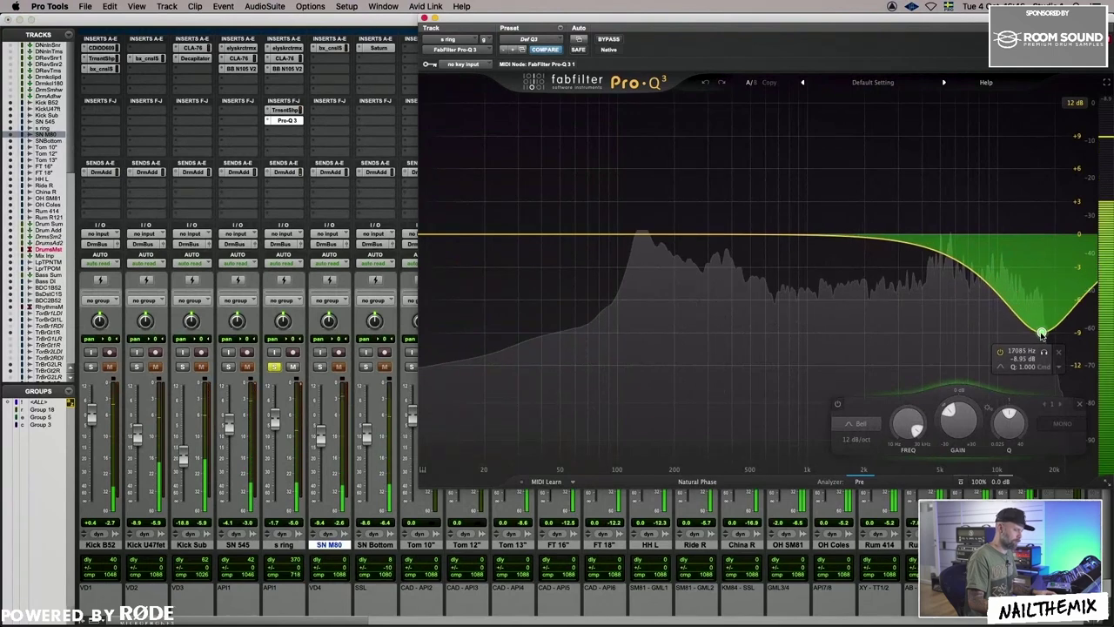
left_click_drag(929, 253, 951, 292)
scroll(950, 301, "up", 2)
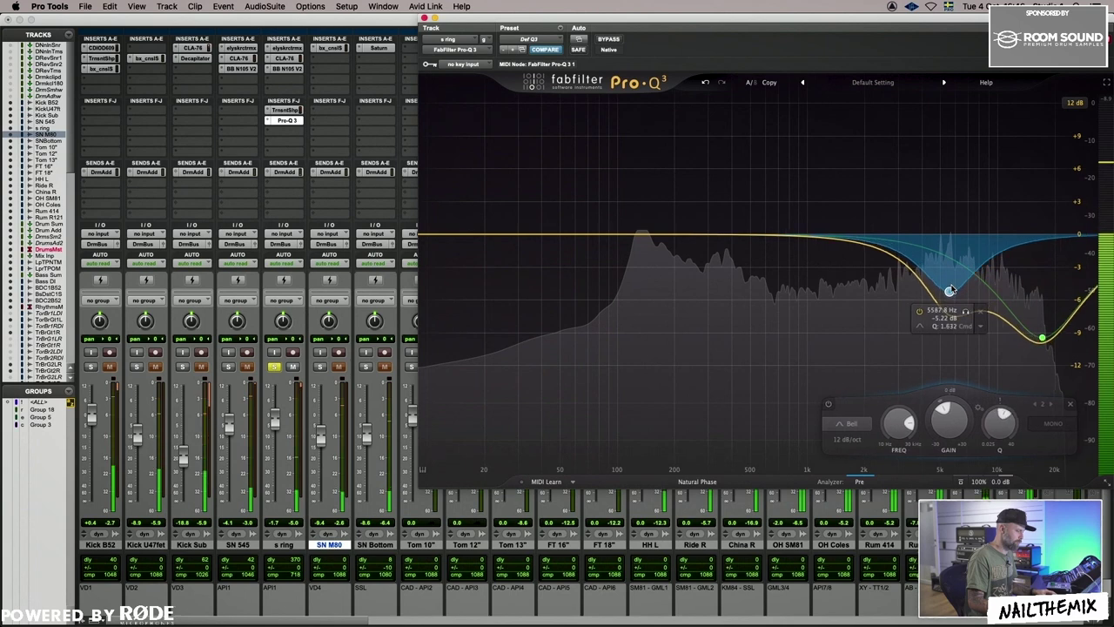
left_click_drag(994, 261, 999, 326)
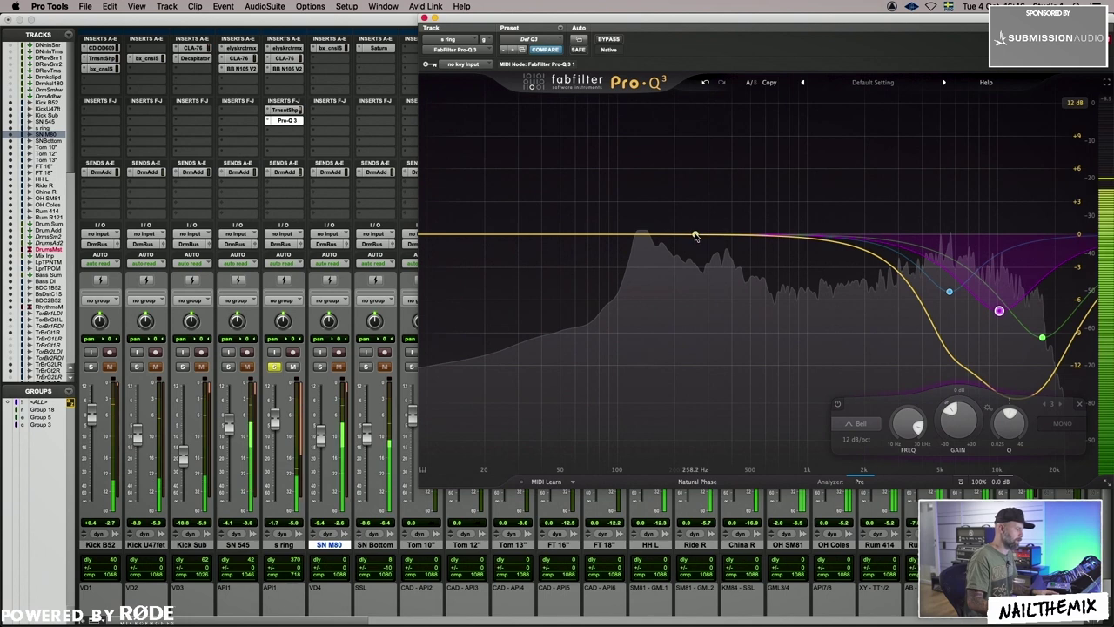
Add gentle bell boosts near 841 Hz and 142 Hz on the s ring EQ, then solo SN 545.
left_click_drag(696, 236, 750, 213)
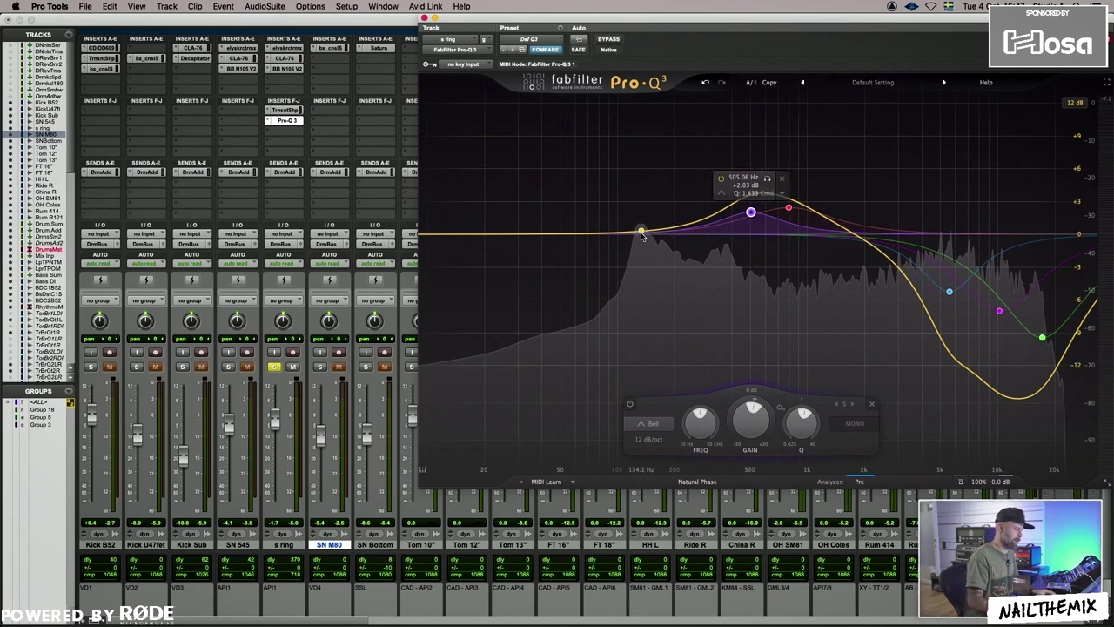
left_click_drag(641, 235, 763, 229)
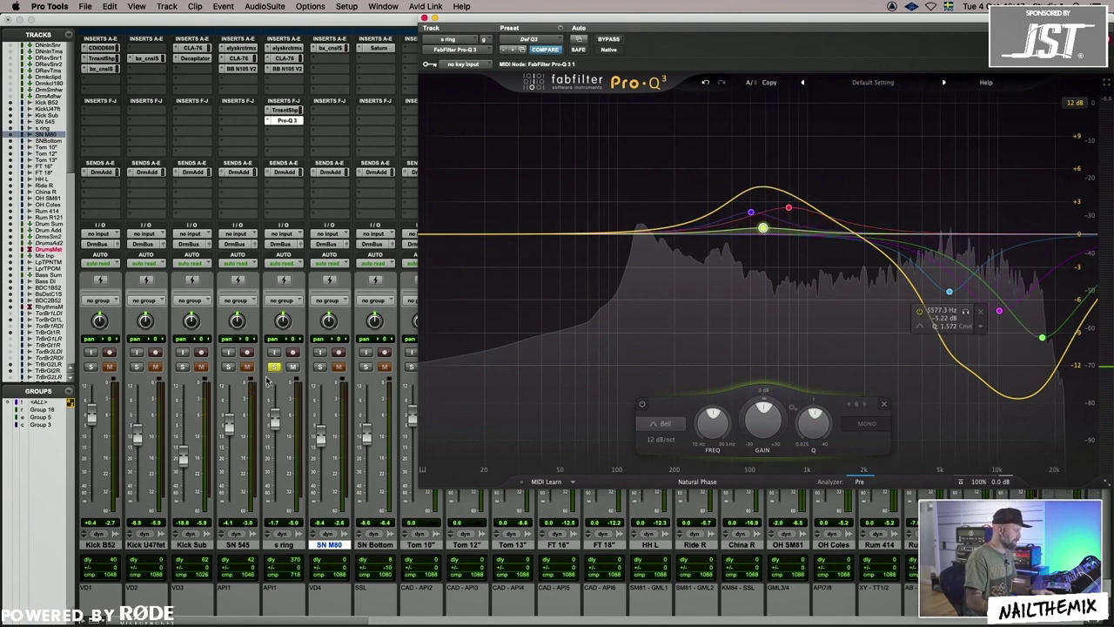
left_click(274, 414)
left_click(229, 367)
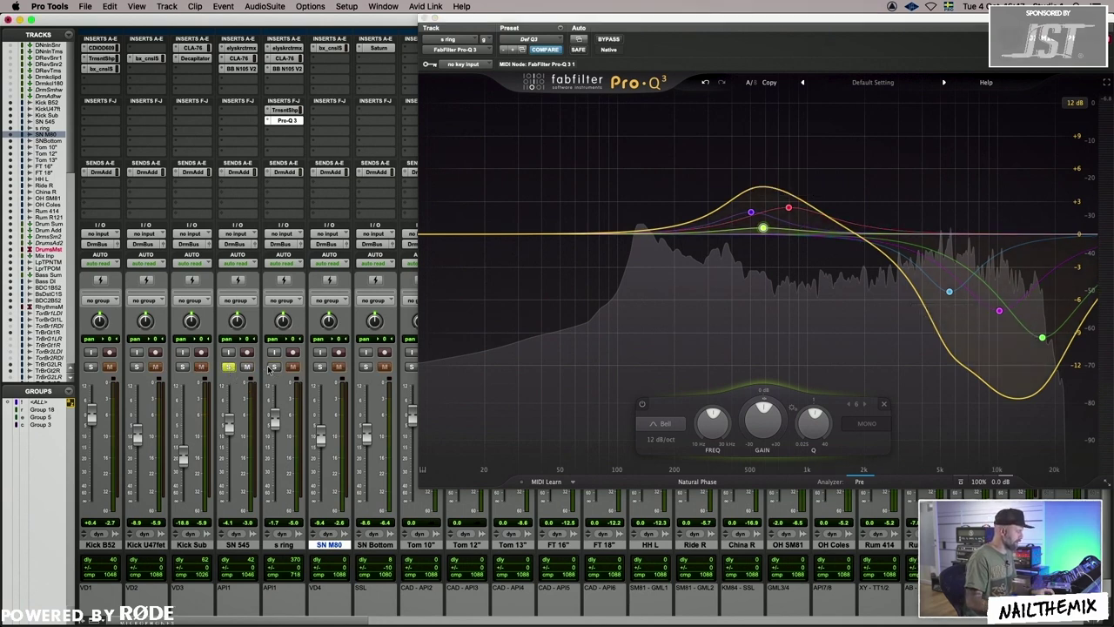
Solo SN M80, SN Bottom, OH SM81 and Kick U47fet alongside SN 545 and start playback.
left_click(275, 367)
key("super+w")
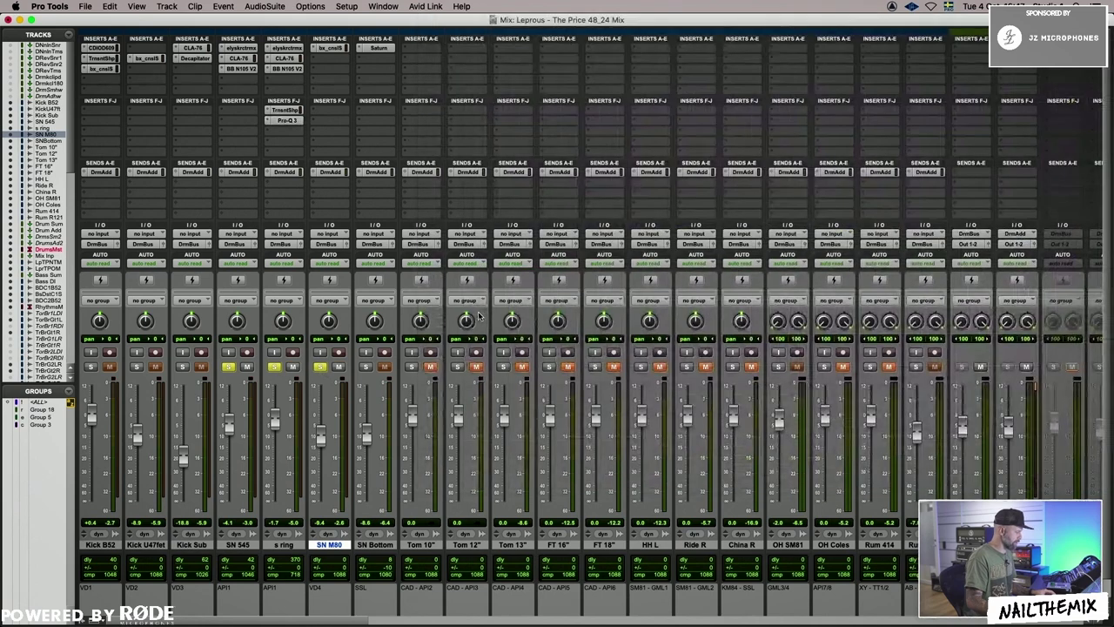
left_click(365, 366)
left_click(777, 366)
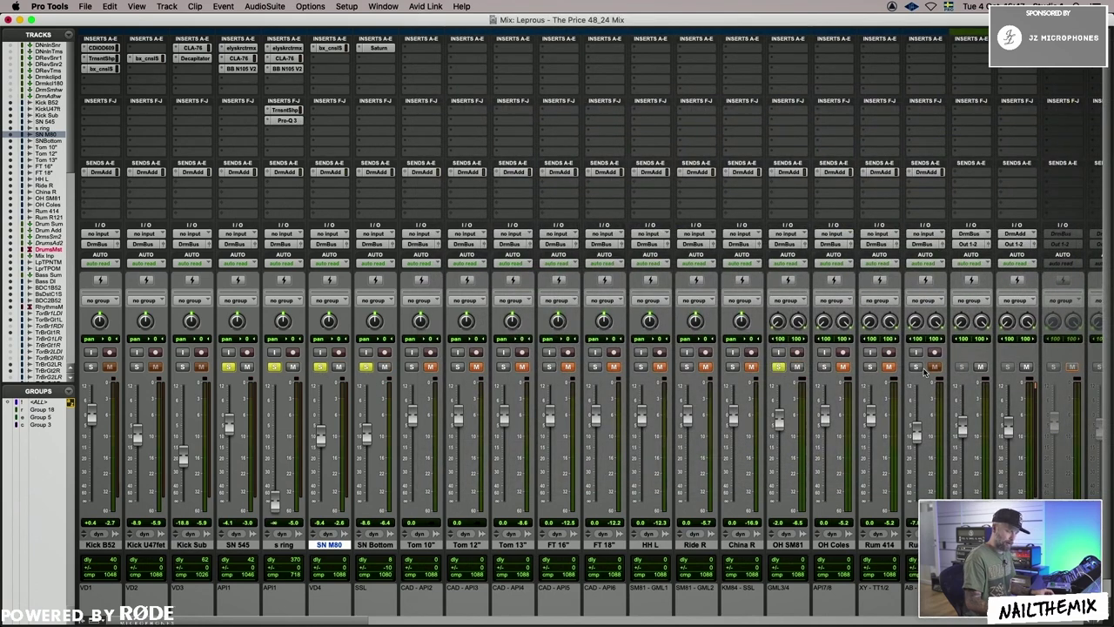
key("space")
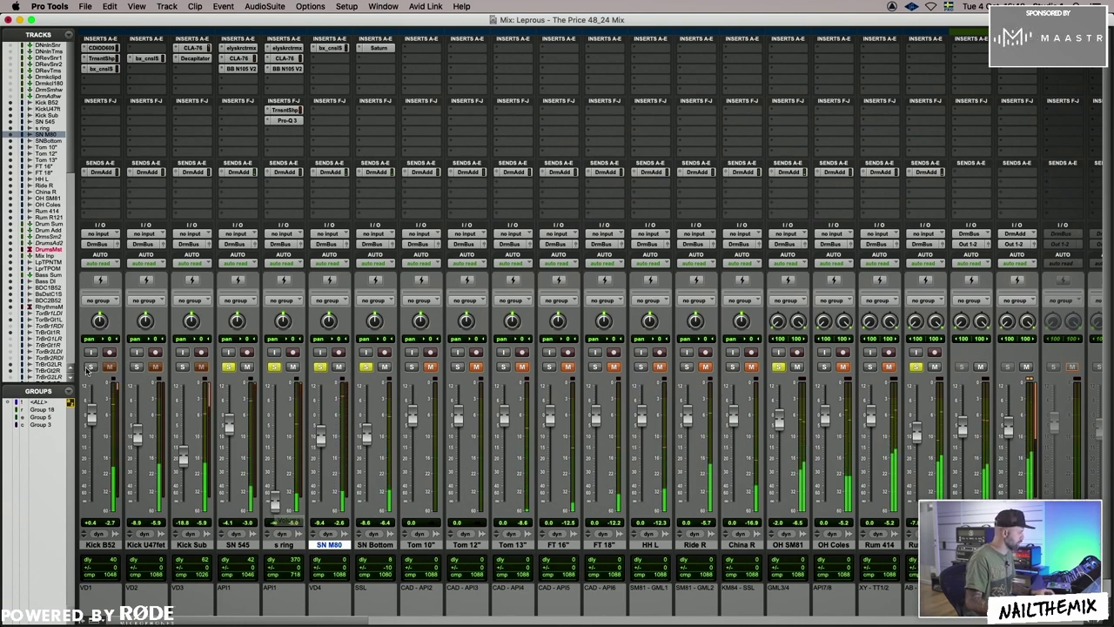
left_click(136, 366)
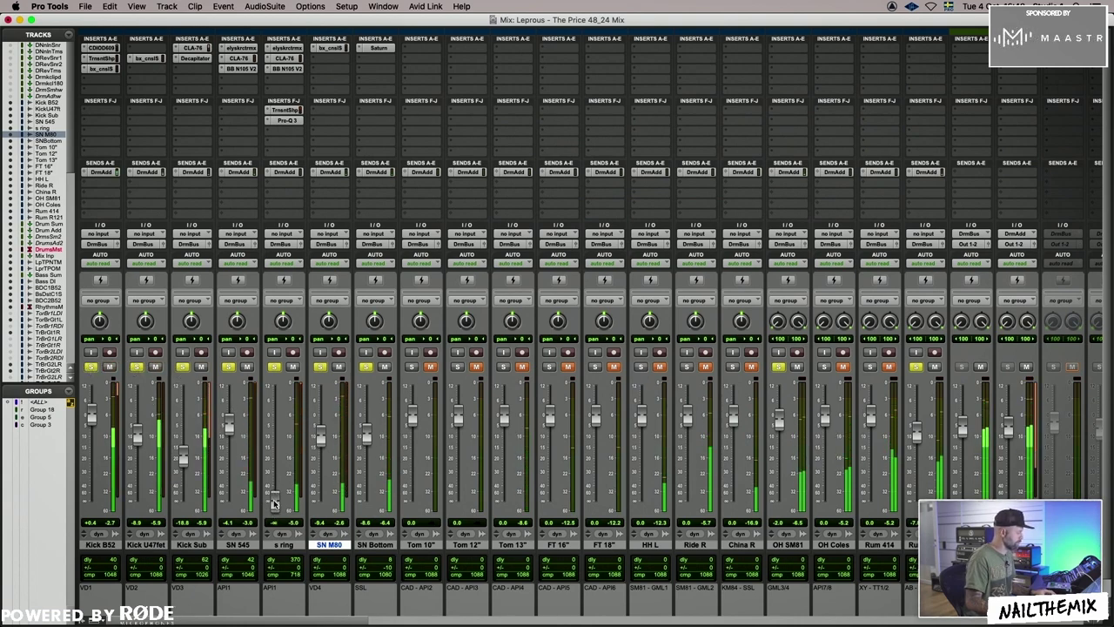
Ride the s ring fader up from silence, comparing against mute, settling near -1.7 dB.
left_click_drag(273, 503, 272, 424)
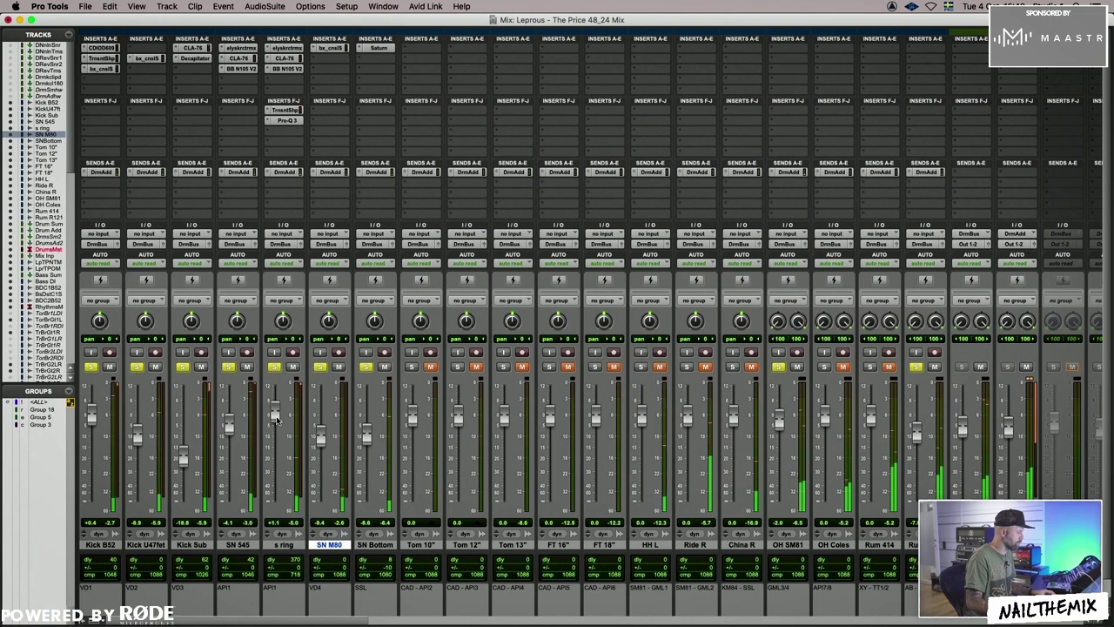
left_click_drag(277, 420, 273, 431)
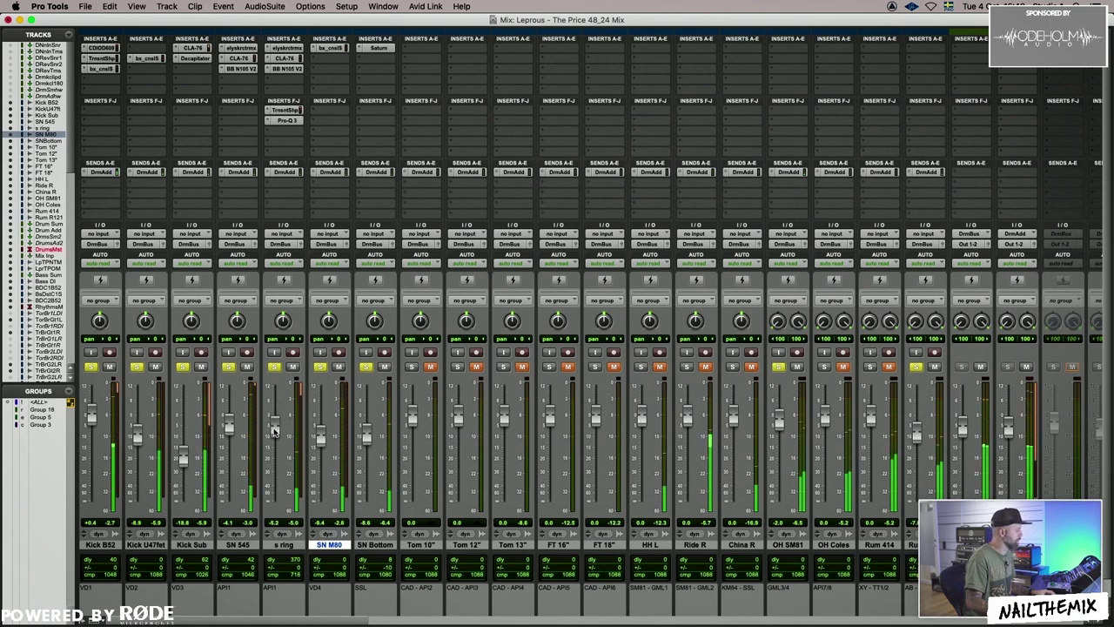
left_click(294, 366)
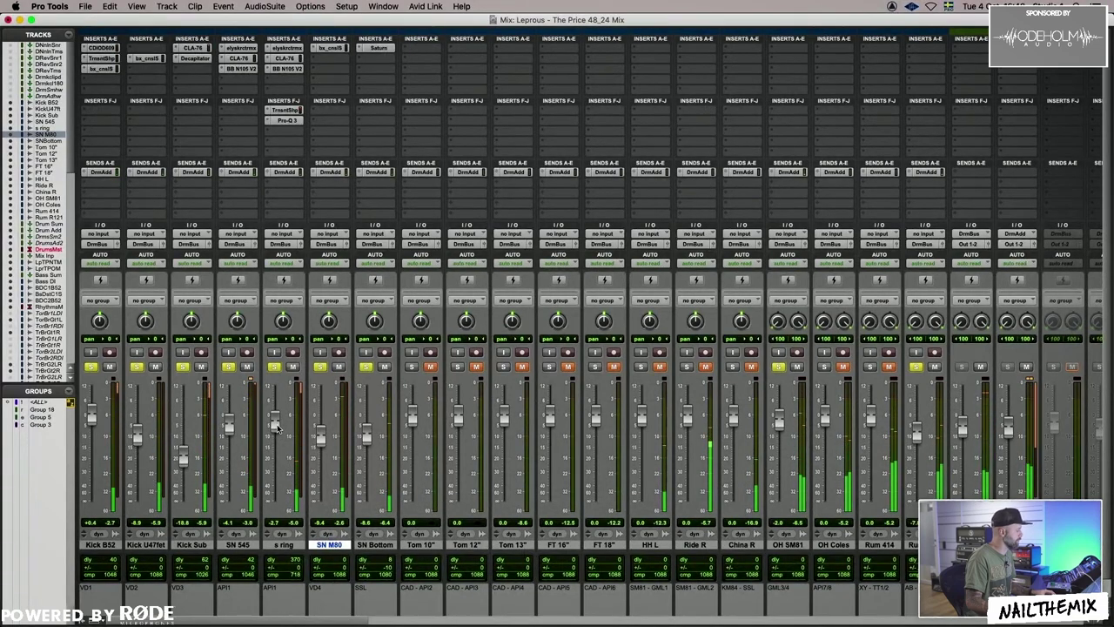
left_click_drag(277, 426, 278, 425)
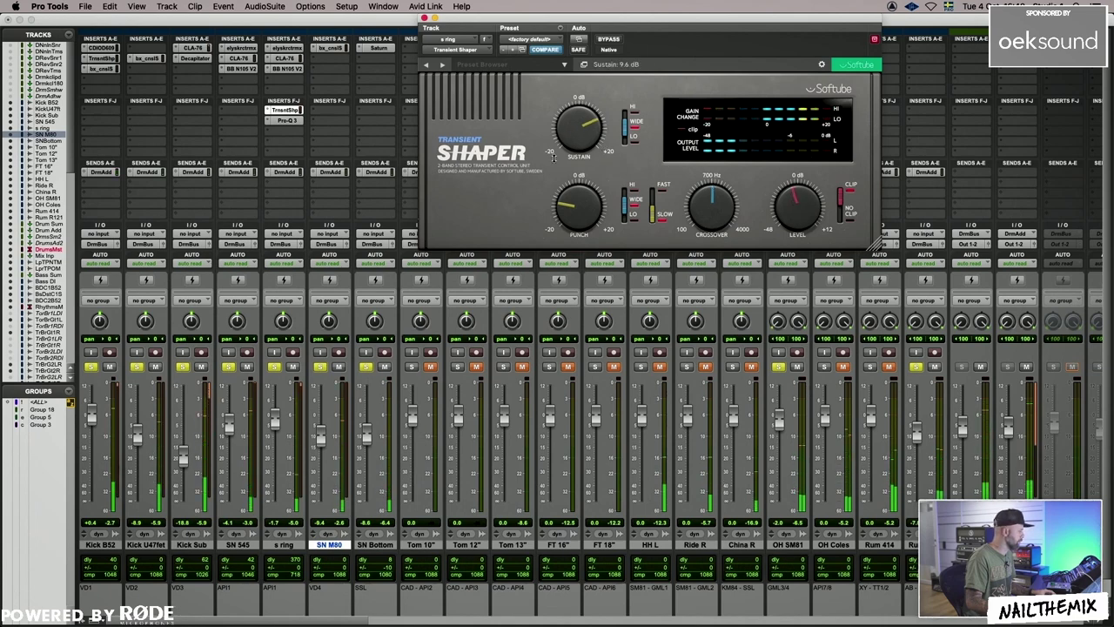
Lower s ring to -3.6 dB and restart playback from bar 55 in the timeline.
left_click(292, 389)
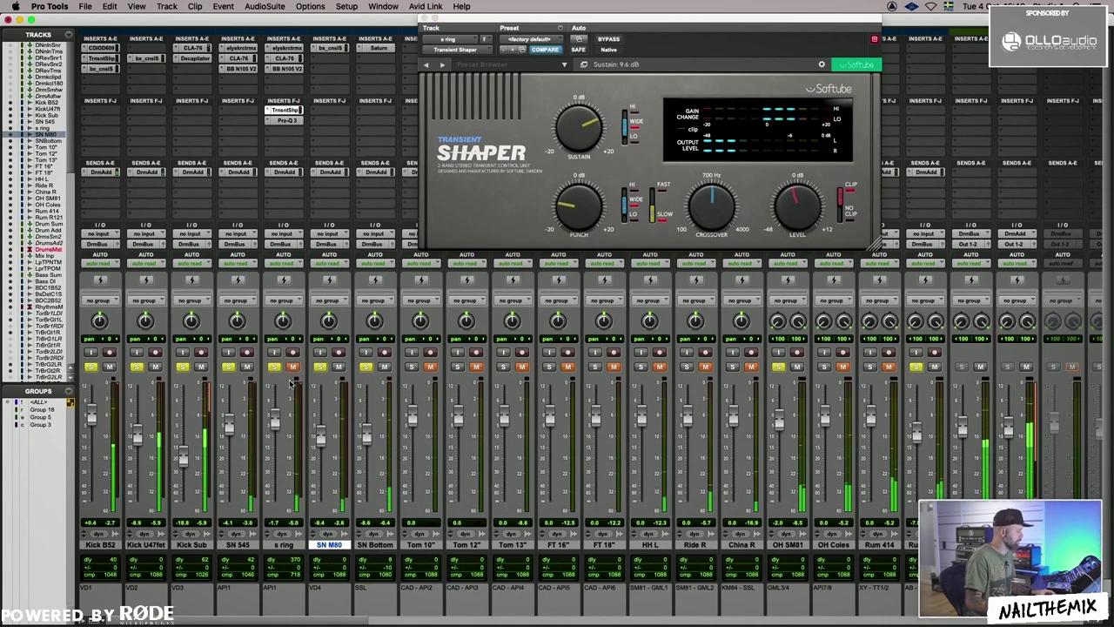
left_click_drag(275, 418, 273, 435)
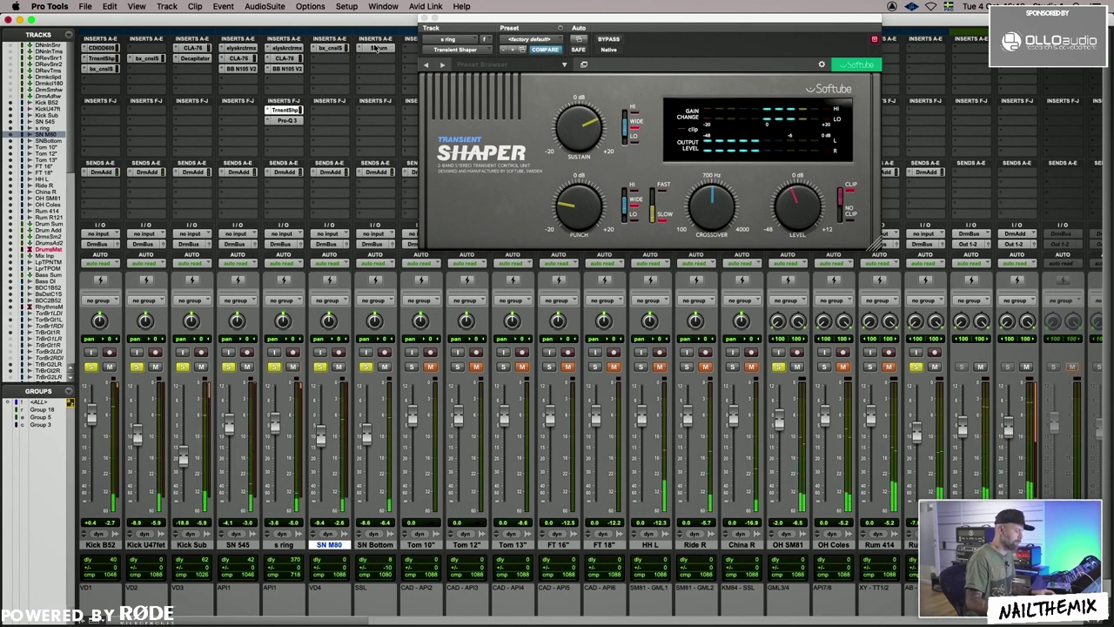
key("super+equal")
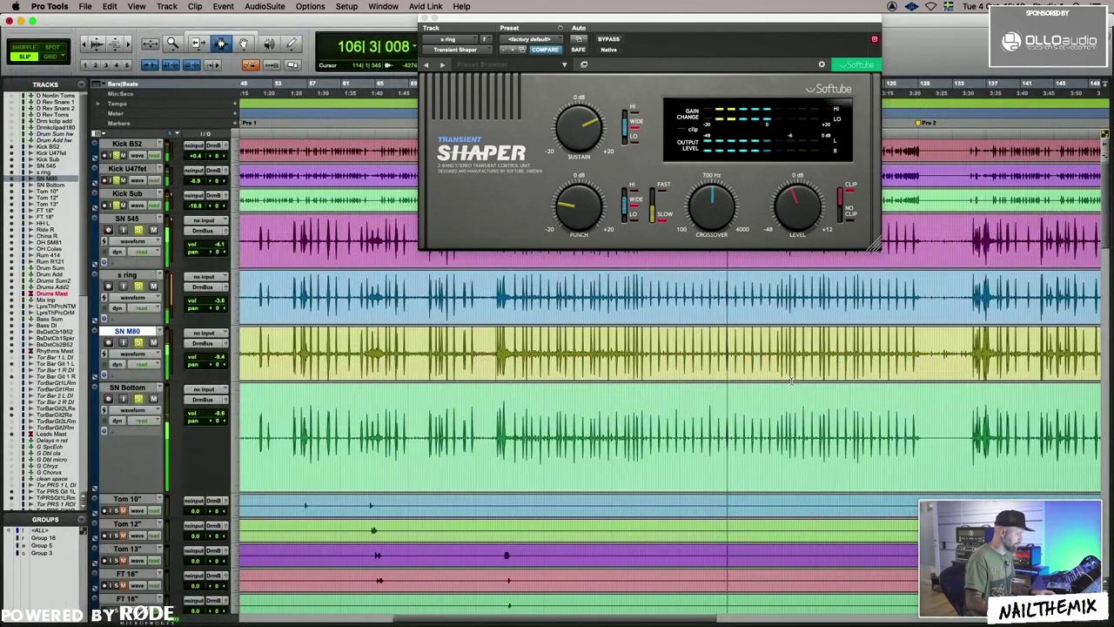
left_click(795, 330)
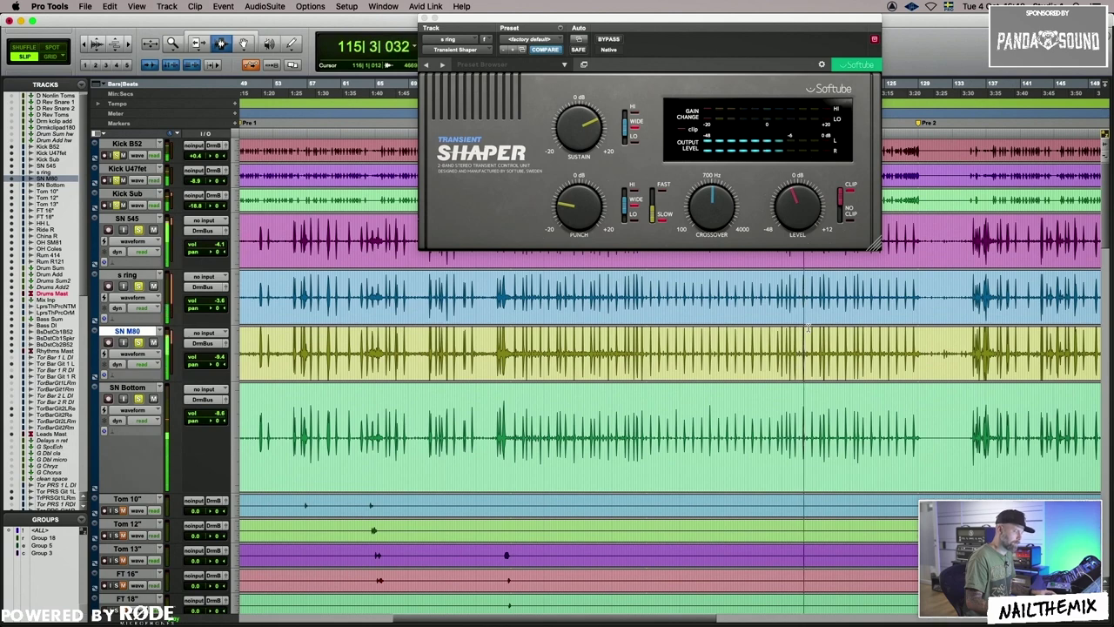
left_click(291, 311)
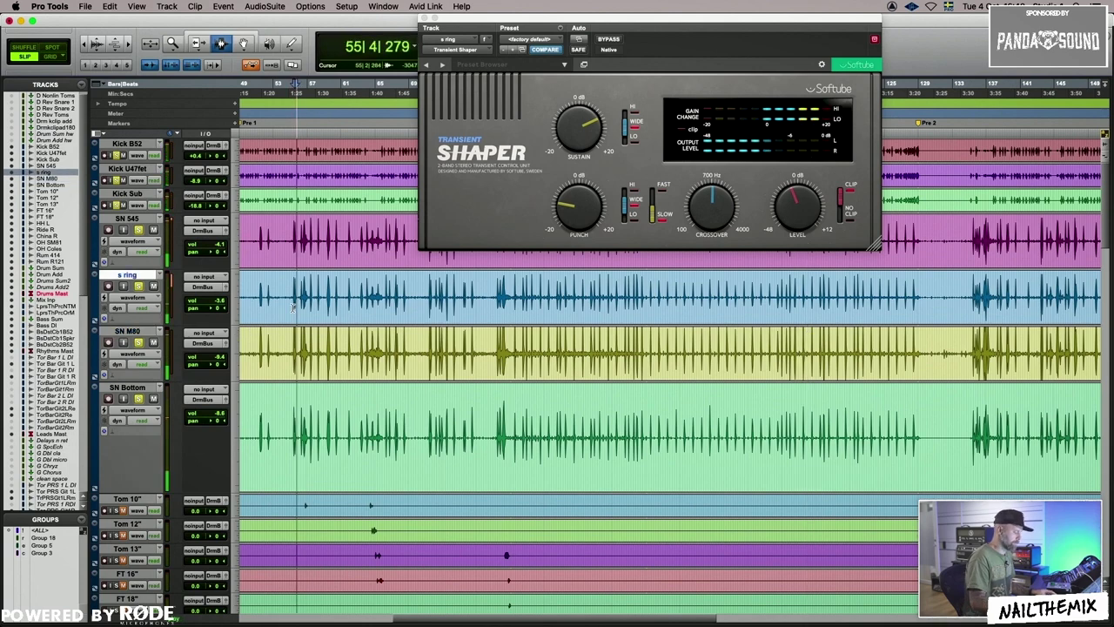
key("super+equal")
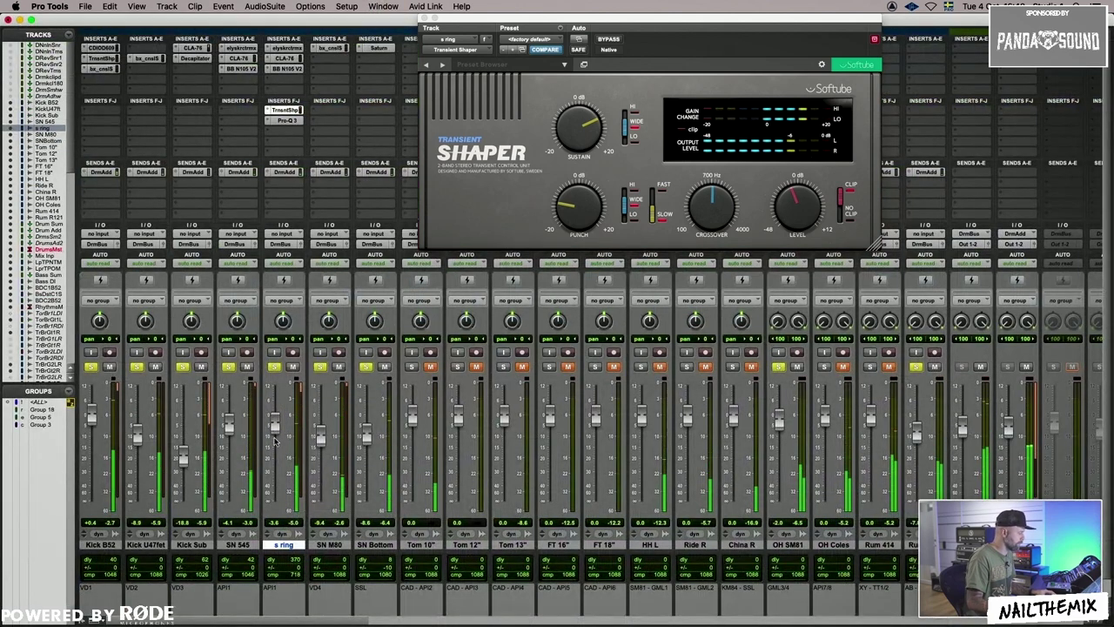
Pull the s ring fader down to about -4.9 dB, mute it to compare, and close the Transient Shaper.
mouse_move(275, 424)
left_mouse_down()
mouse_move(275, 503)
mouse_move(278, 393)
mouse_move(273, 428)
left_mouse_up()
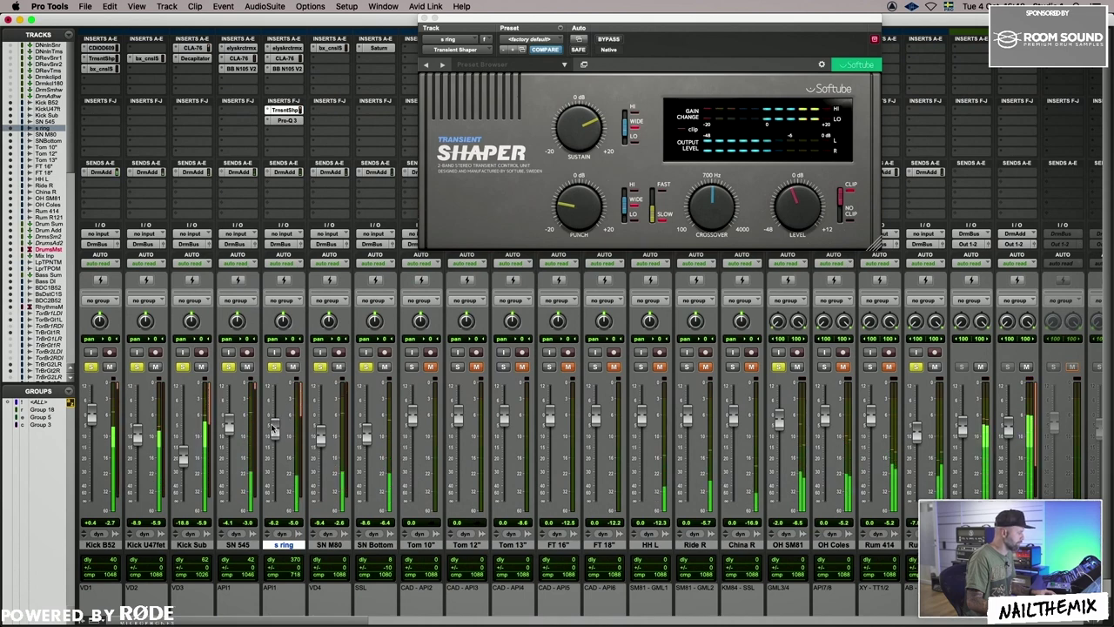
left_click(294, 366)
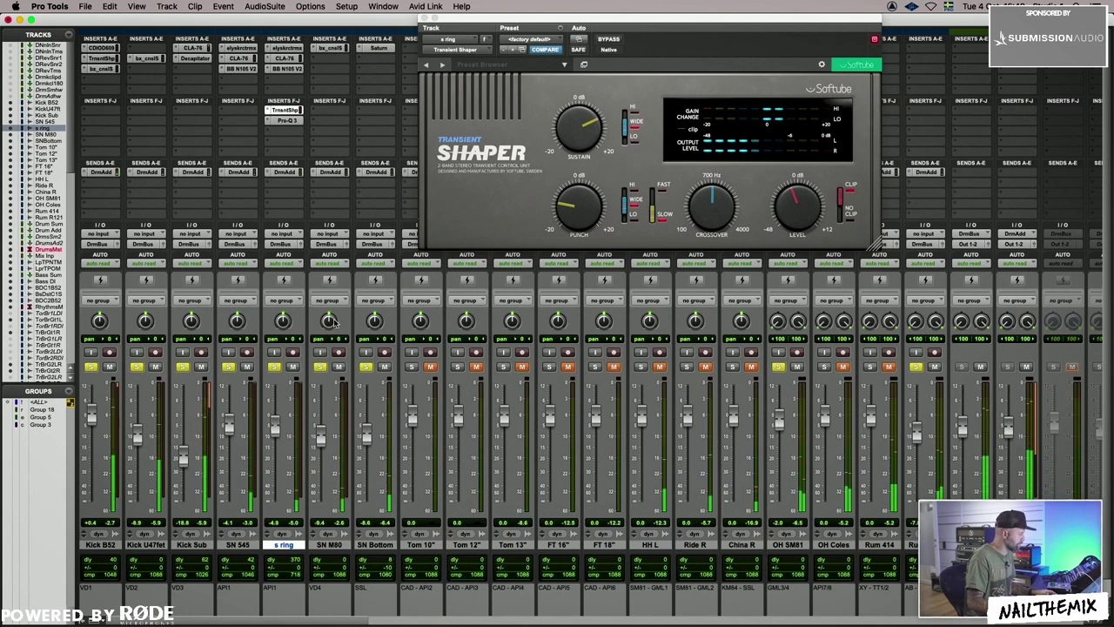
key("super+w")
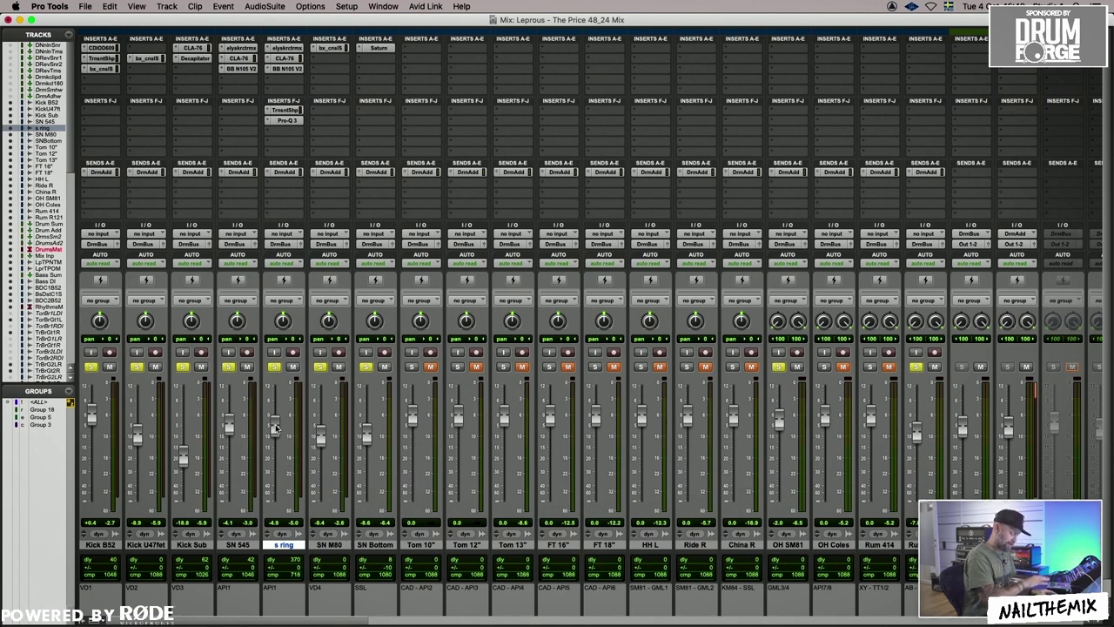
Move the timeline insertion point between bars 81 and 93, settling at 81|1|721.
key("super+equal")
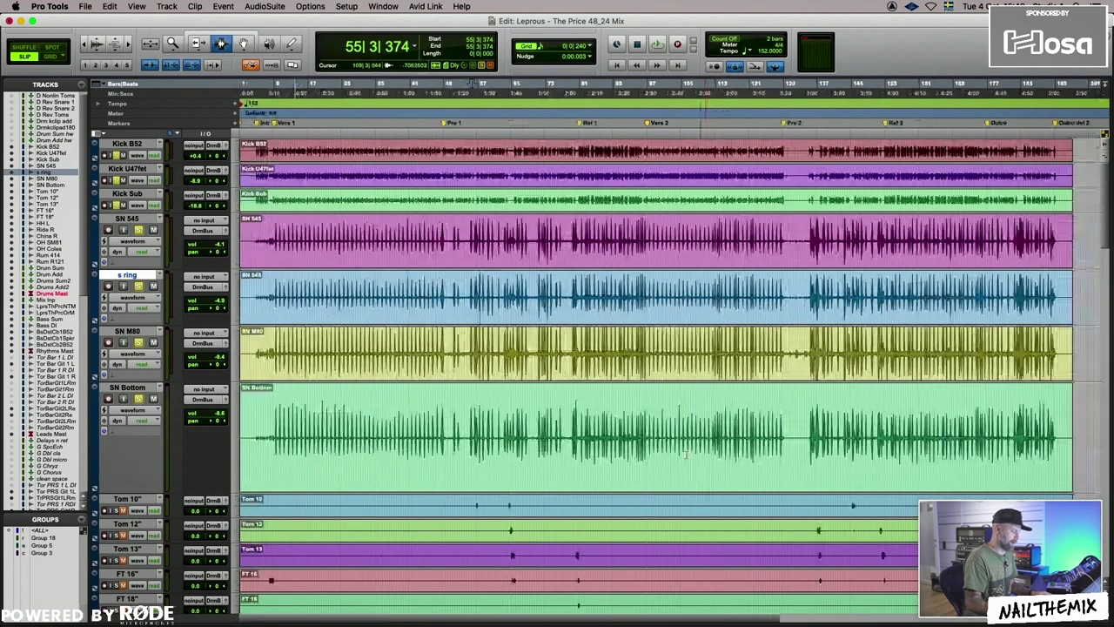
left_click(651, 435)
key("super+bracketright")
left_click(599, 424)
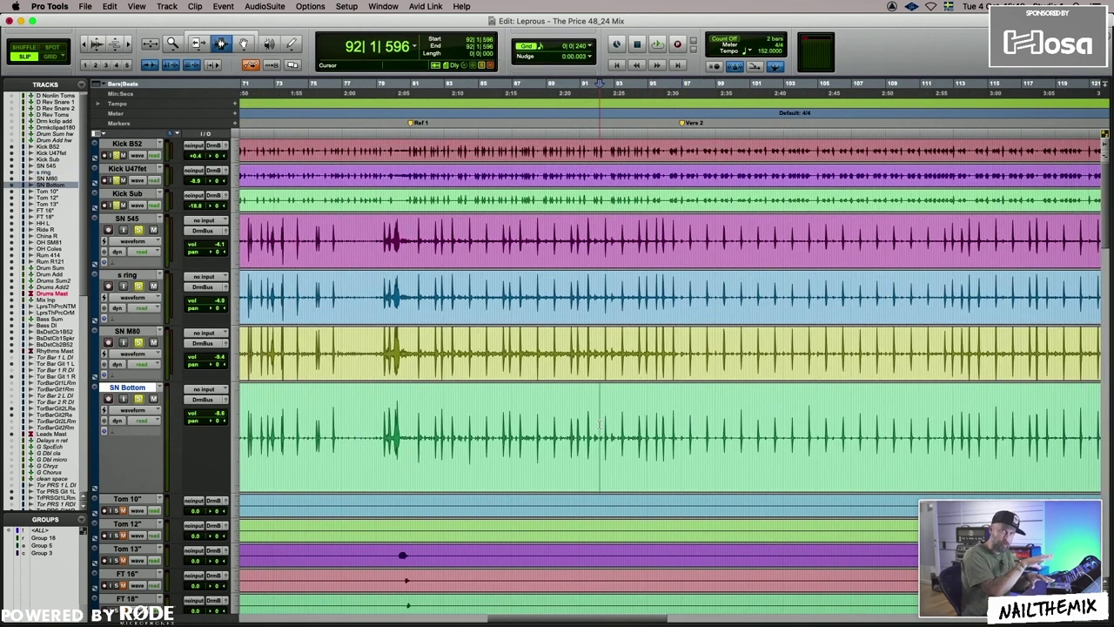
left_click(420, 361)
left_click(418, 363)
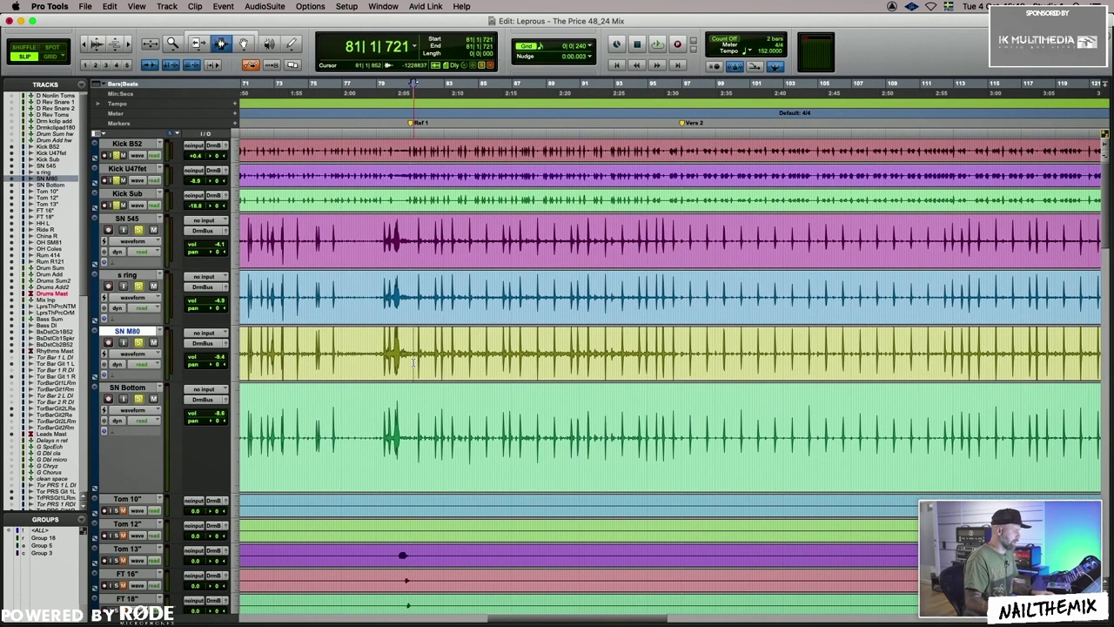
left_click(623, 357)
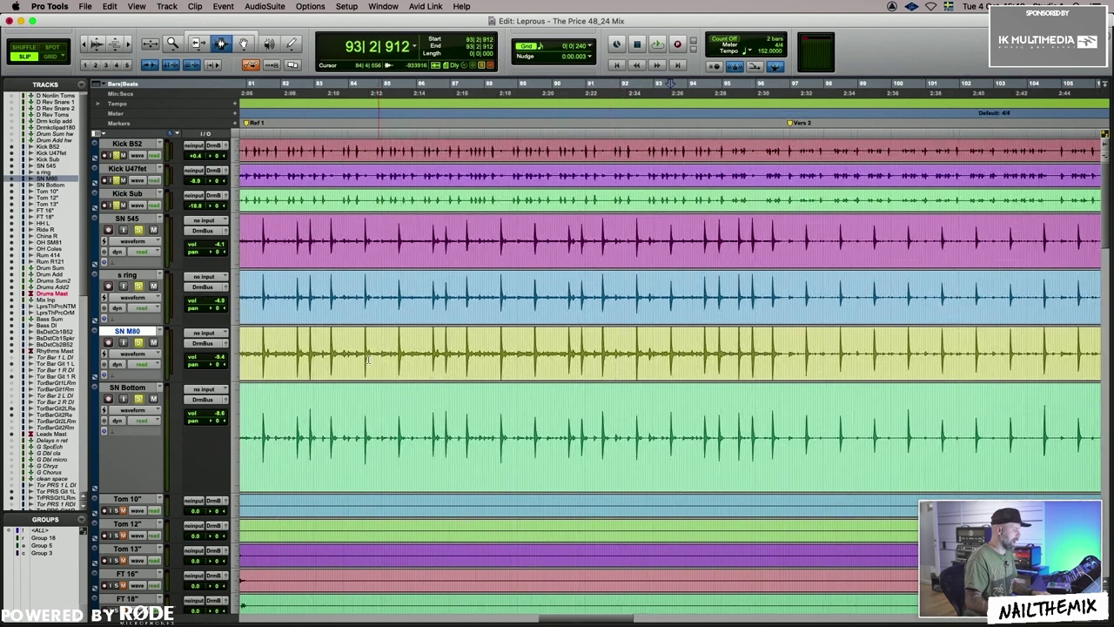
scroll(609, 366, "left", 2)
left_click(603, 374)
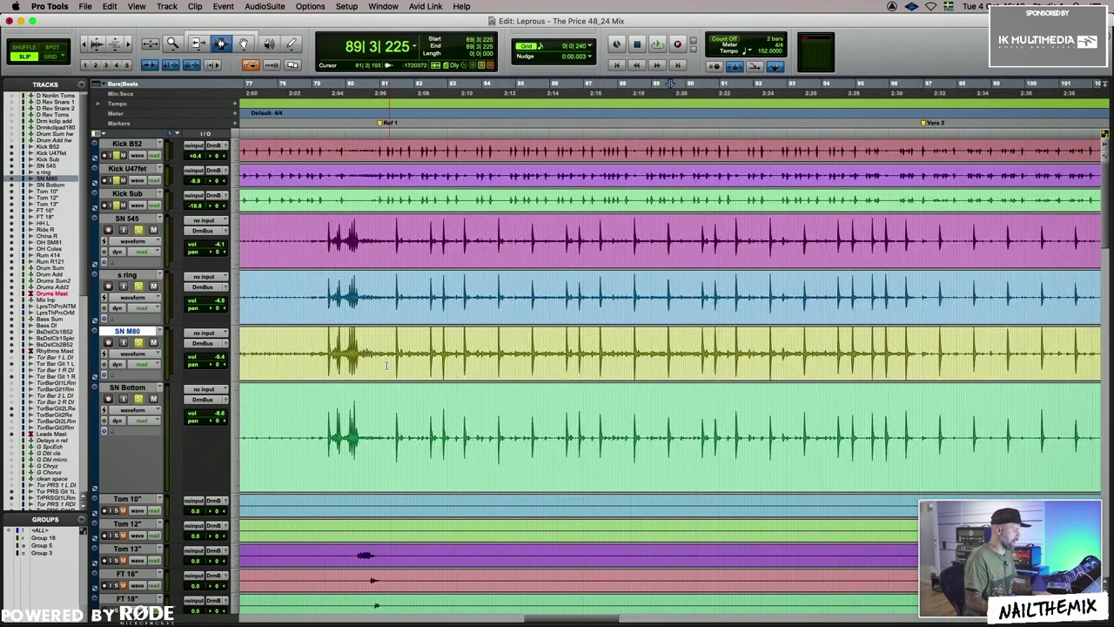
left_click(386, 364)
key("super+equal")
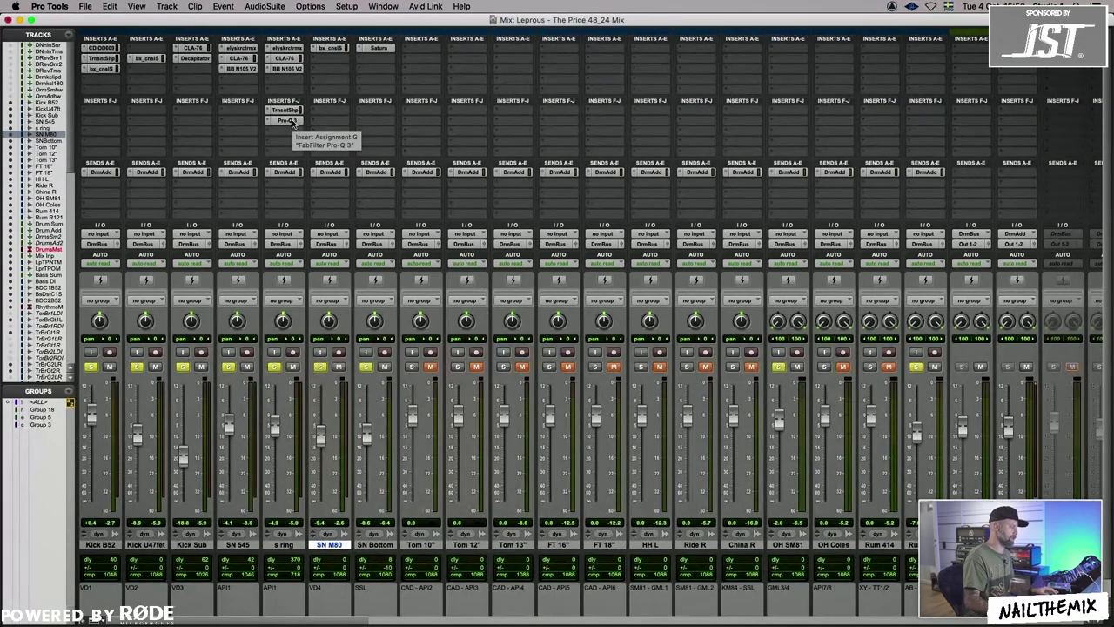
left_click(287, 120)
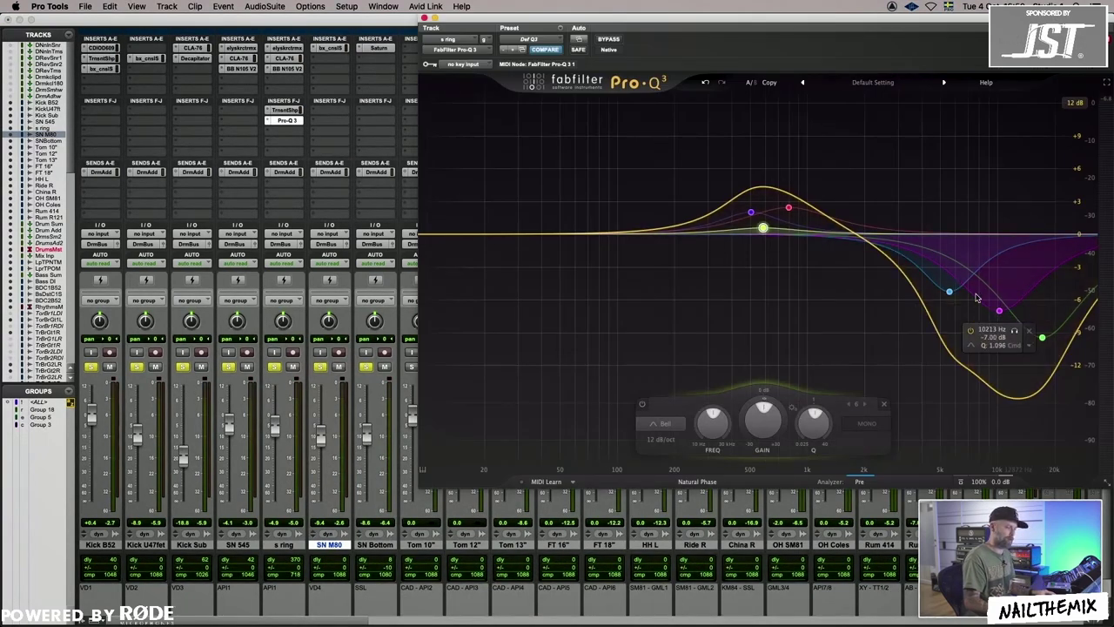
left_click(424, 17)
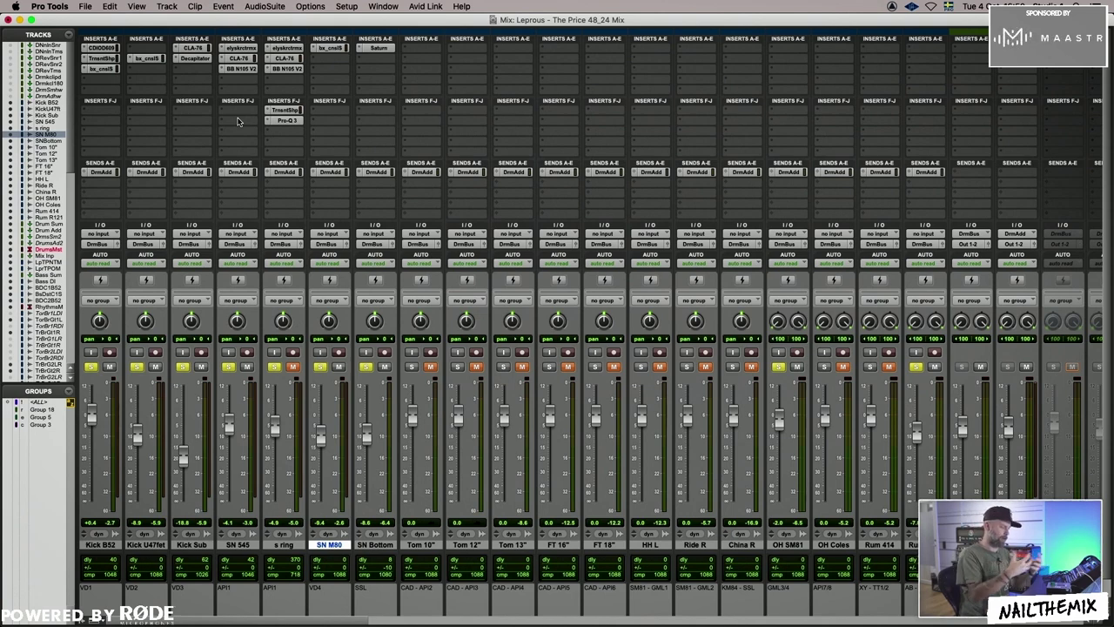
left_click(283, 110)
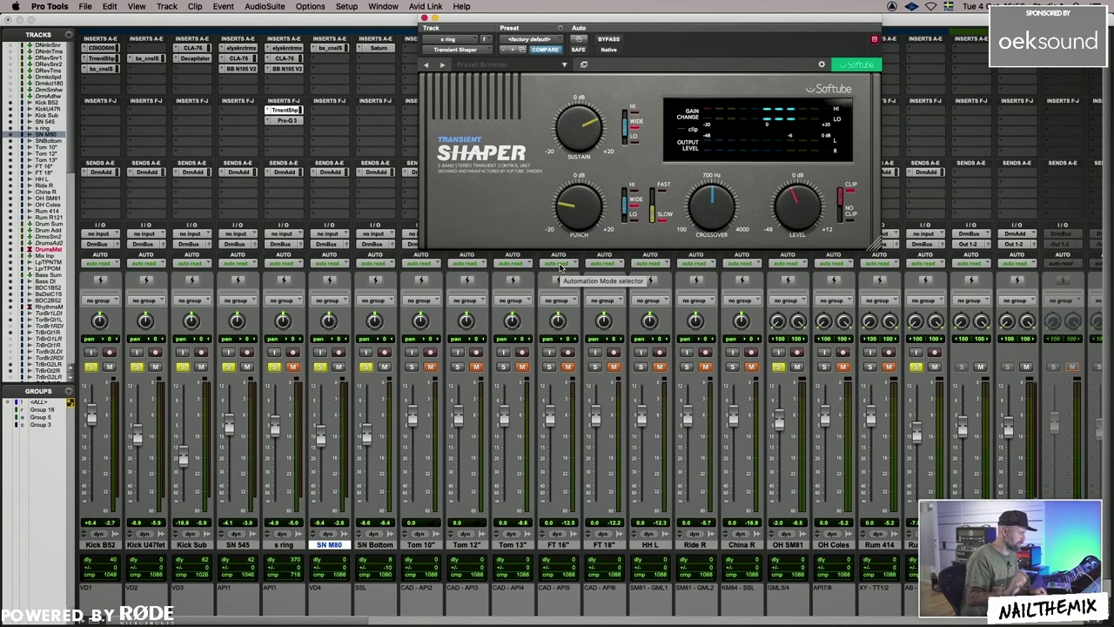
key("super+w")
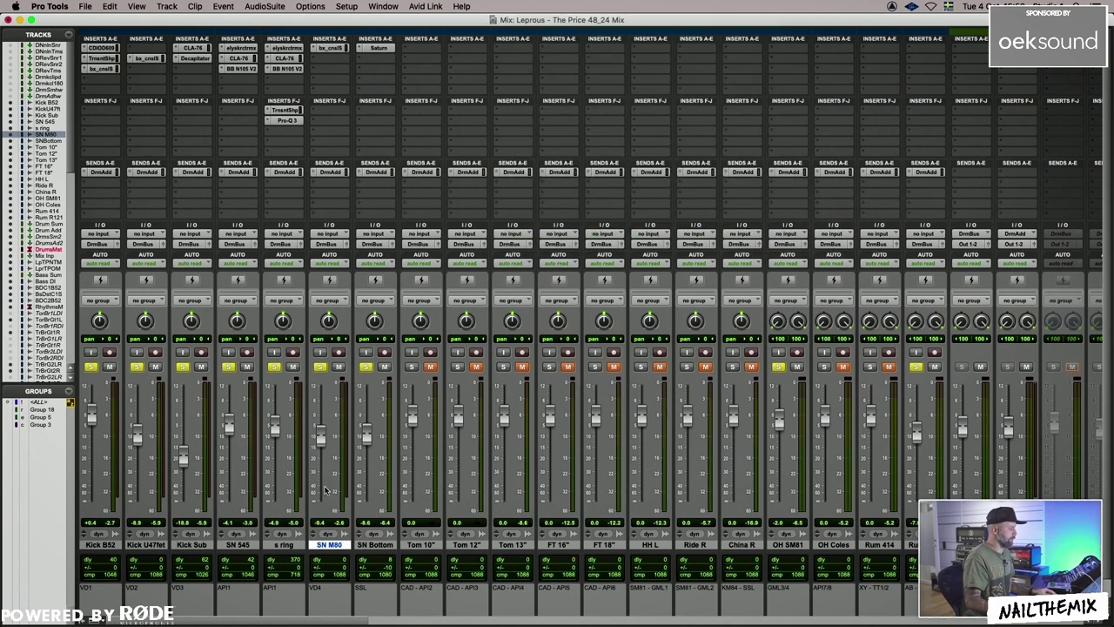
left_click(242, 545)
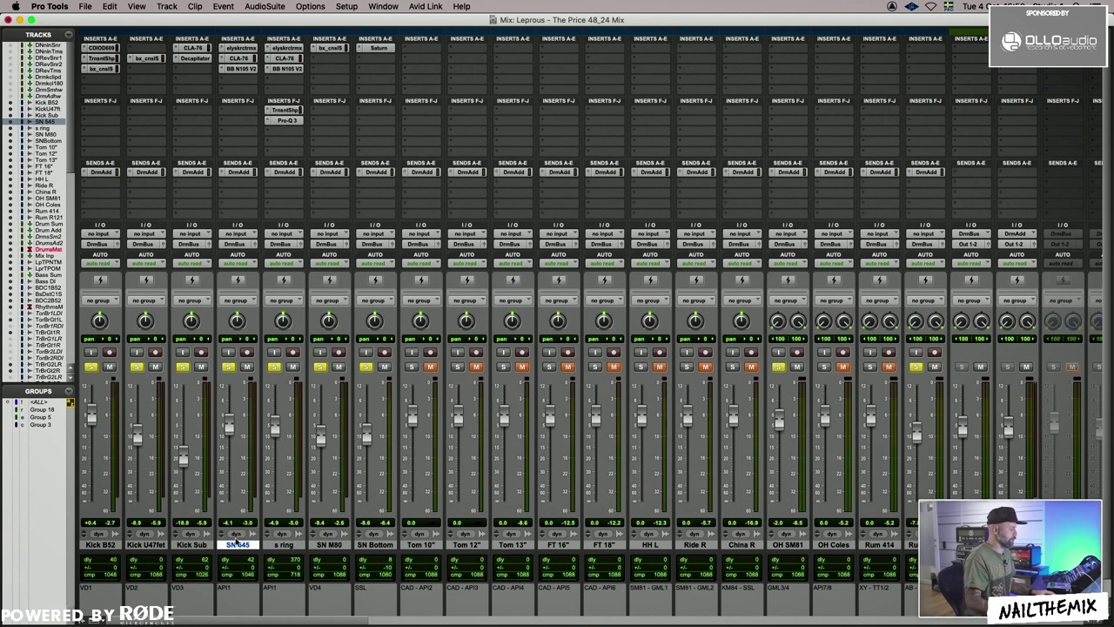
Duplicate the s ring track and name the copy 's att'.
left_click(294, 547)
key("alt+shift+d")
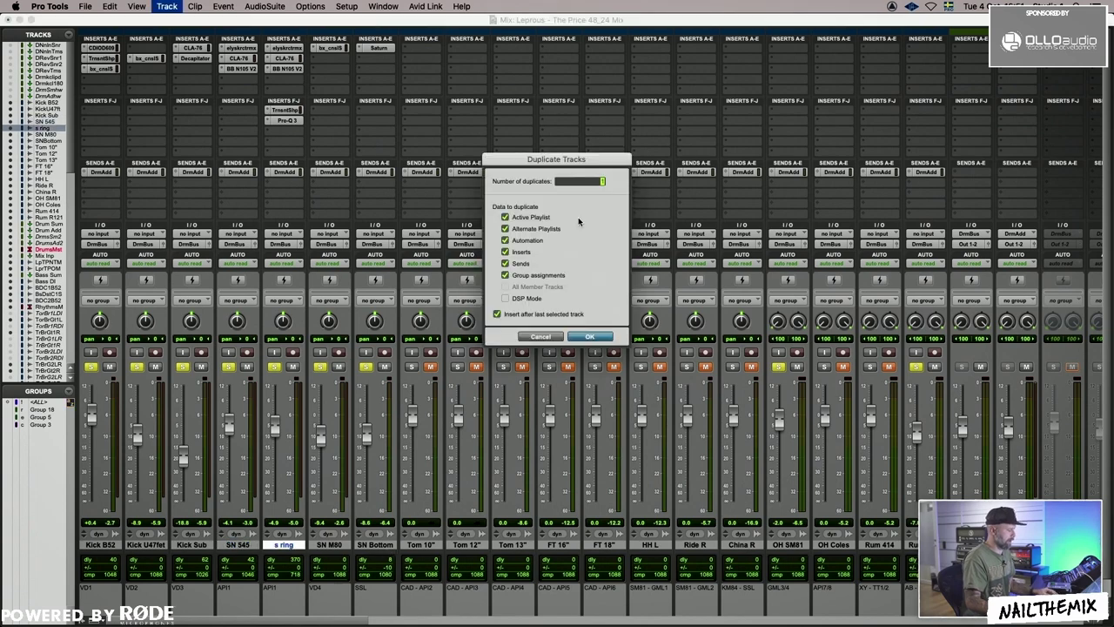
left_click(589, 337)
double_click(331, 543)
type("s att")
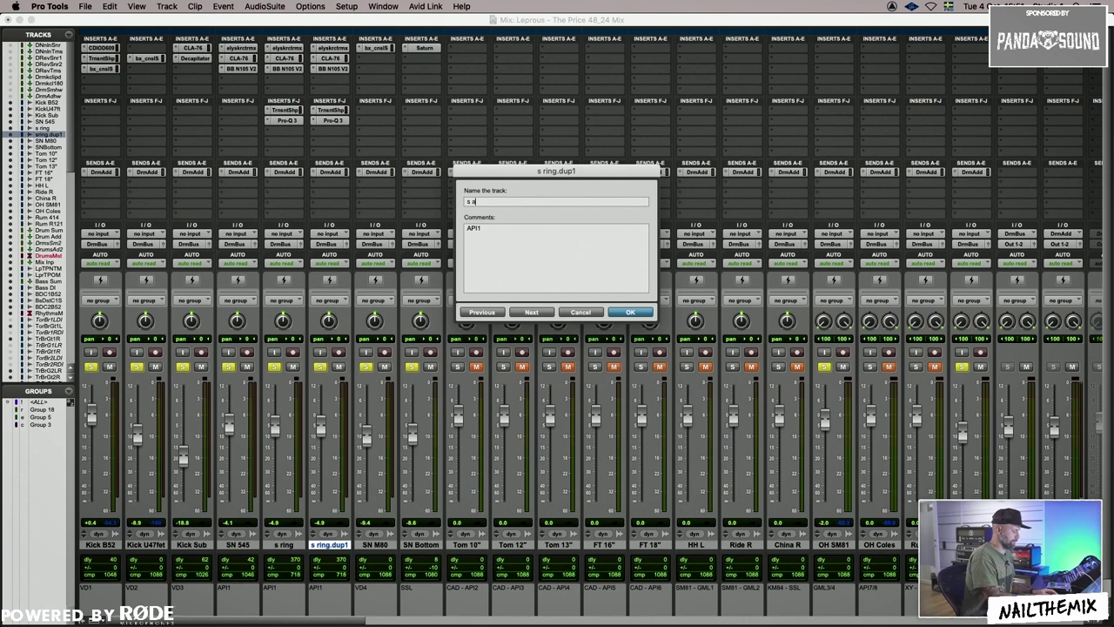
key("Return")
Solo s att and remove its FabFilter Pro-Q 3 insert.
left_click(320, 365, "super")
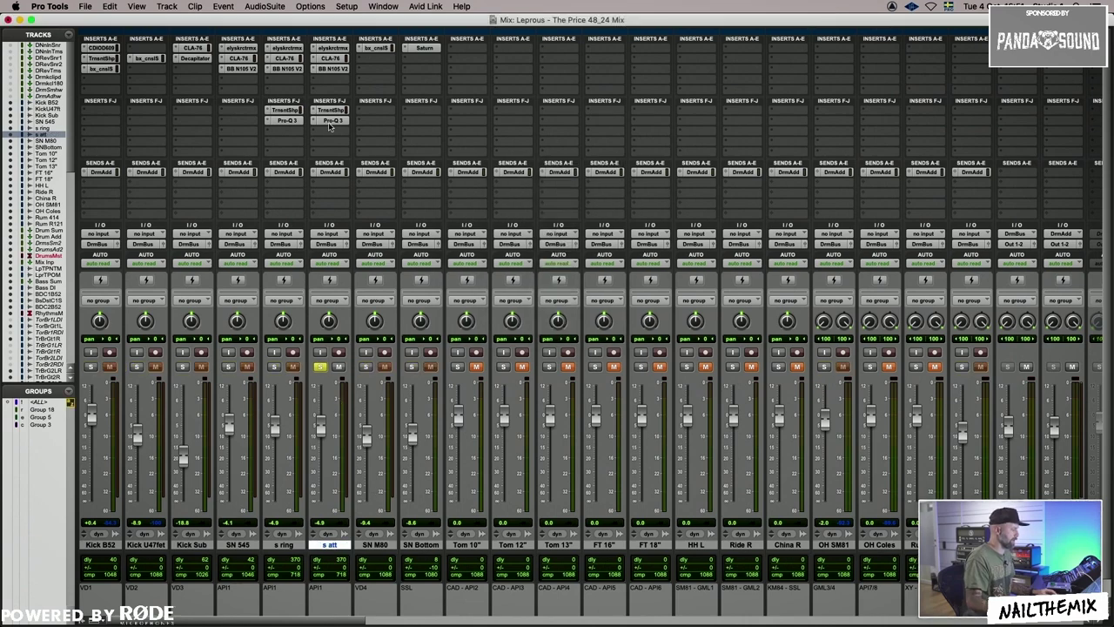
left_click(331, 120)
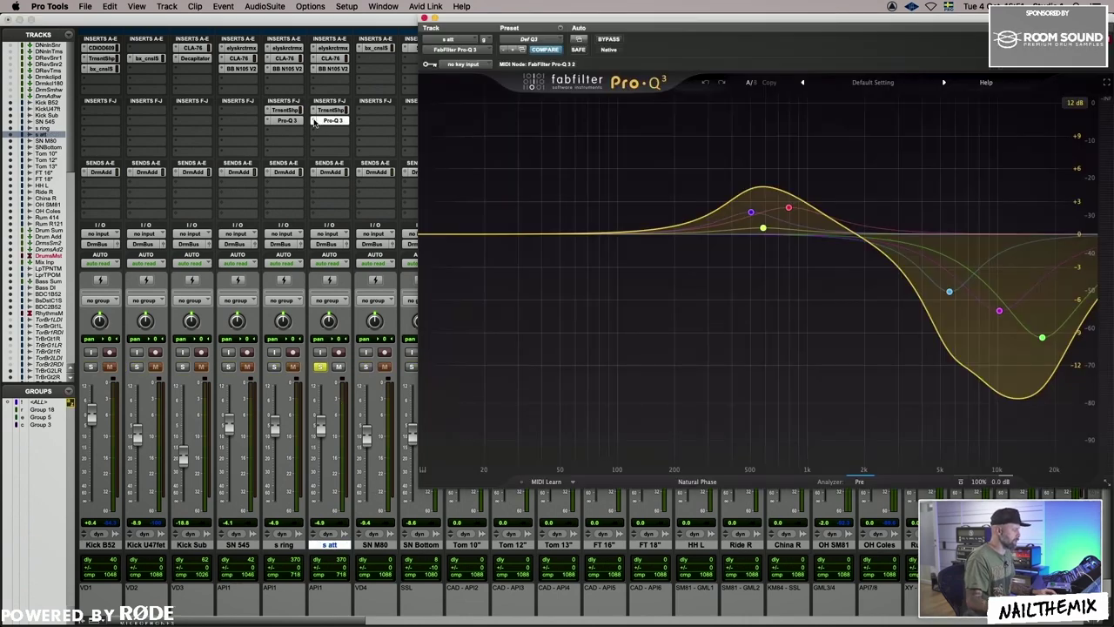
left_click(315, 122)
left_click(331, 49)
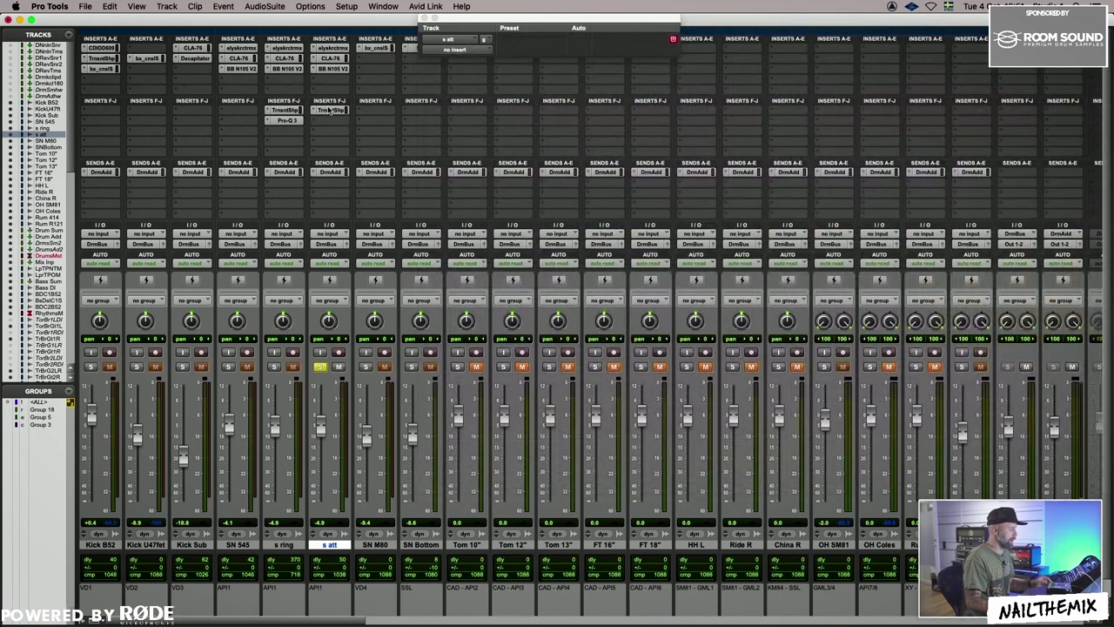
On the s att Transient Shaper, set Punch to the full 20 dB and punch type to about 23.
left_click(329, 111)
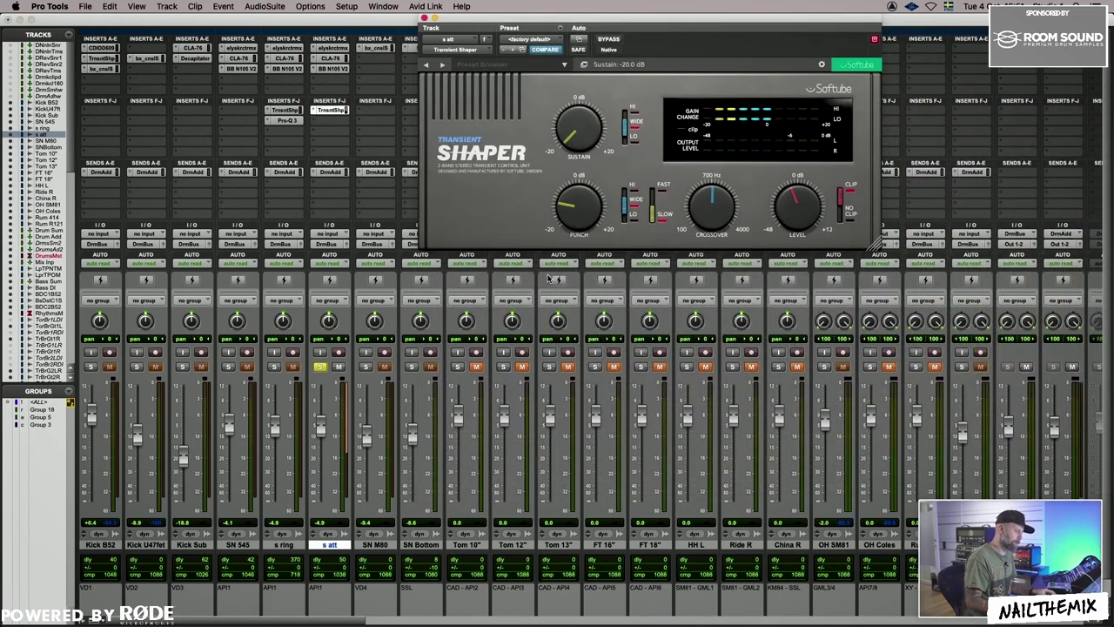
left_click_drag(578, 207, 641, 70)
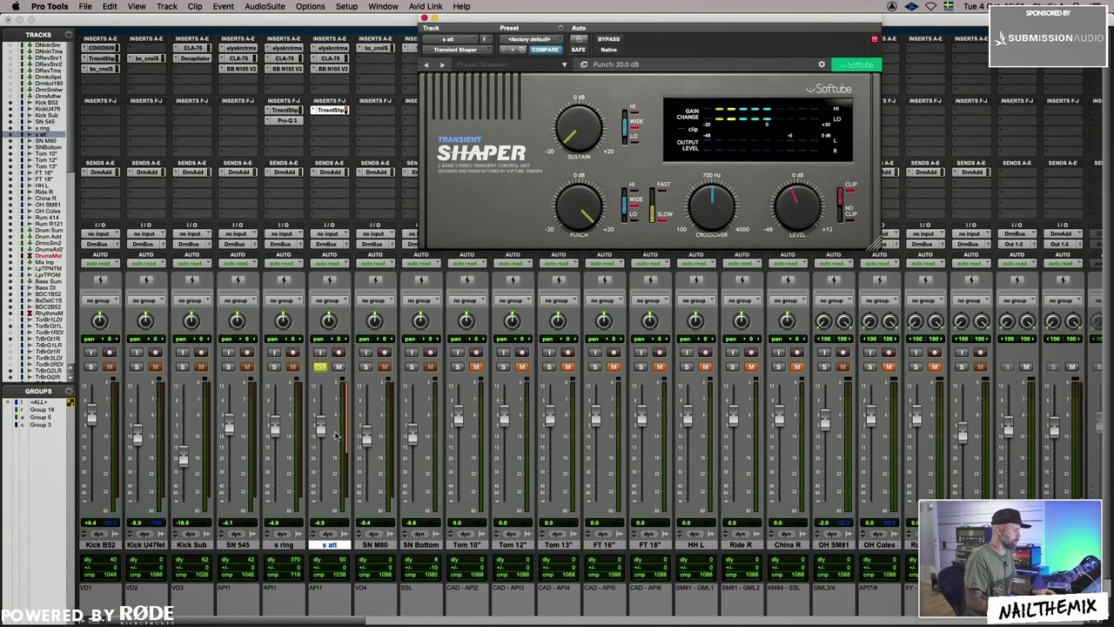
left_click(652, 207)
left_click(654, 202)
left_click(657, 196)
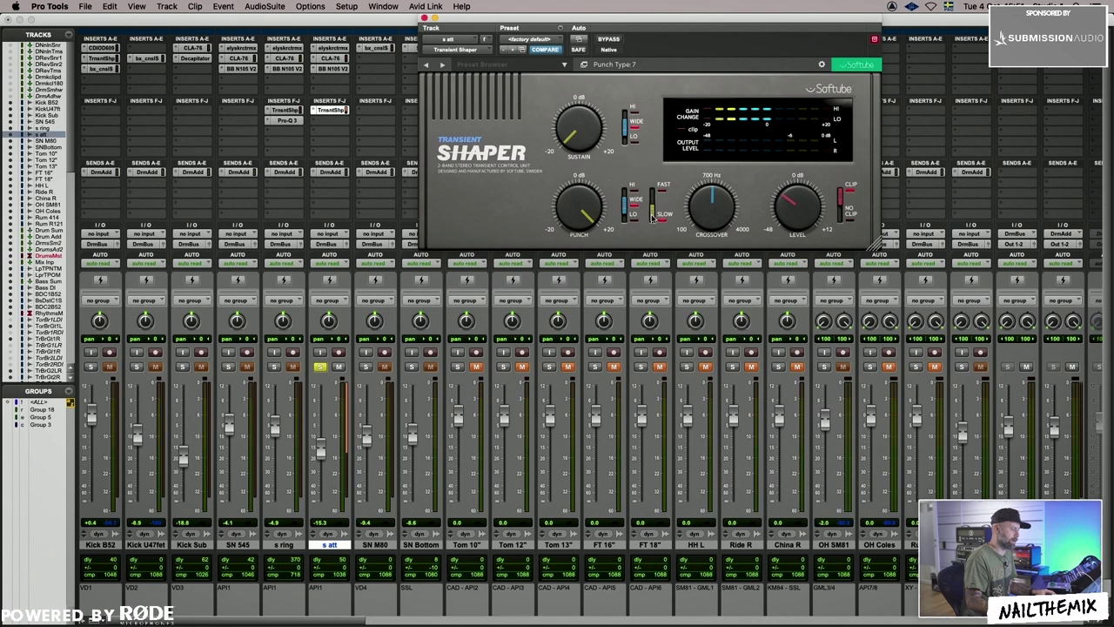
left_click_drag(653, 217, 655, 207)
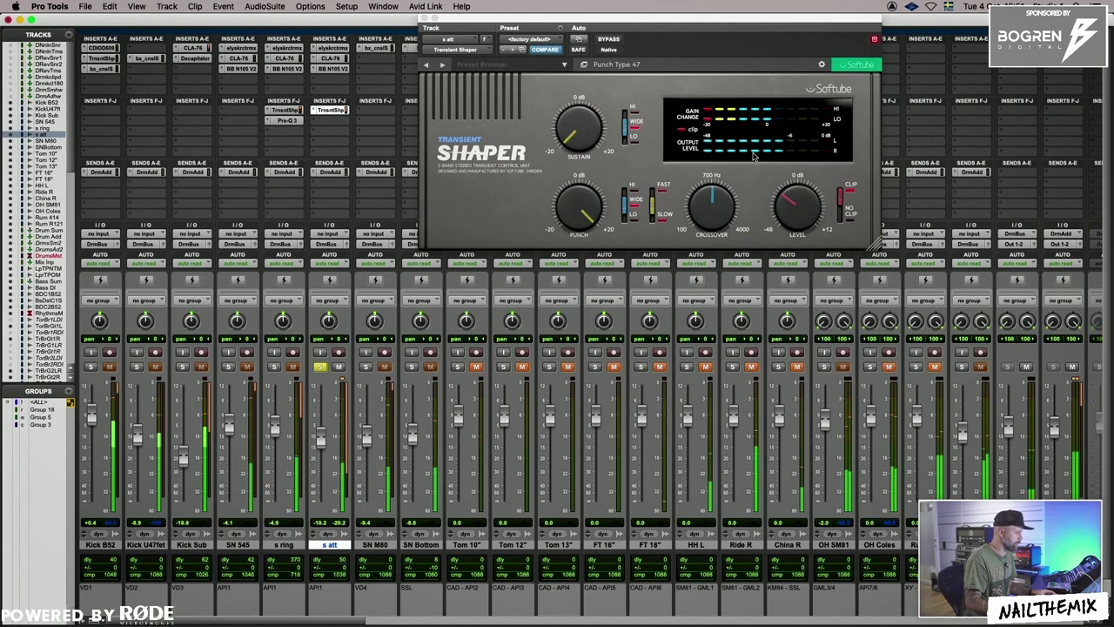
left_click(656, 194)
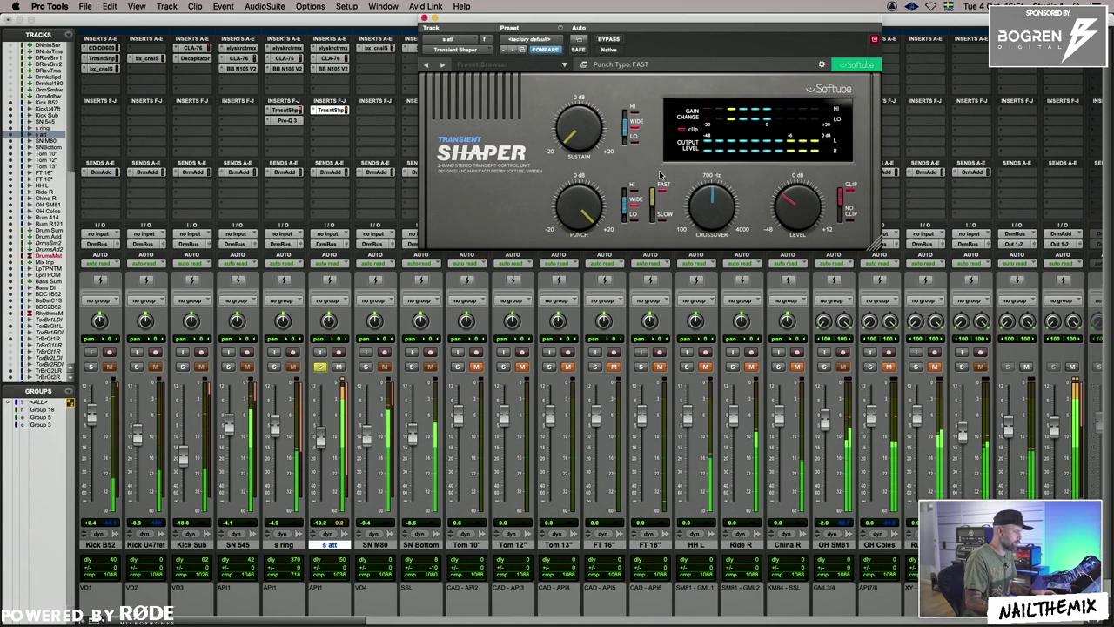
left_click_drag(656, 193, 653, 209)
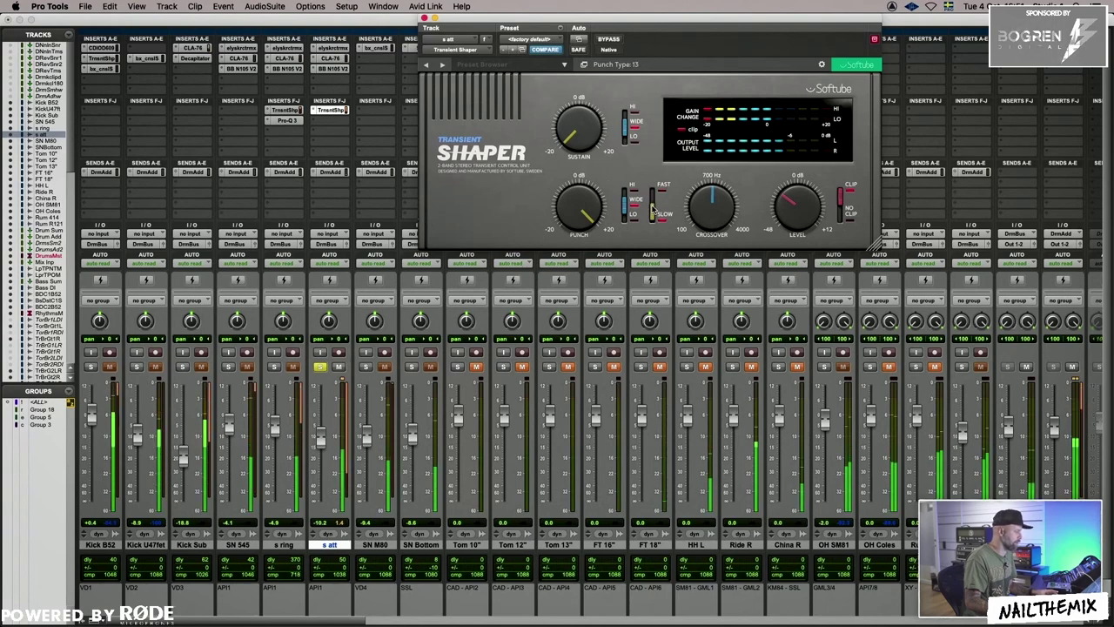
left_click_drag(652, 210, 652, 207)
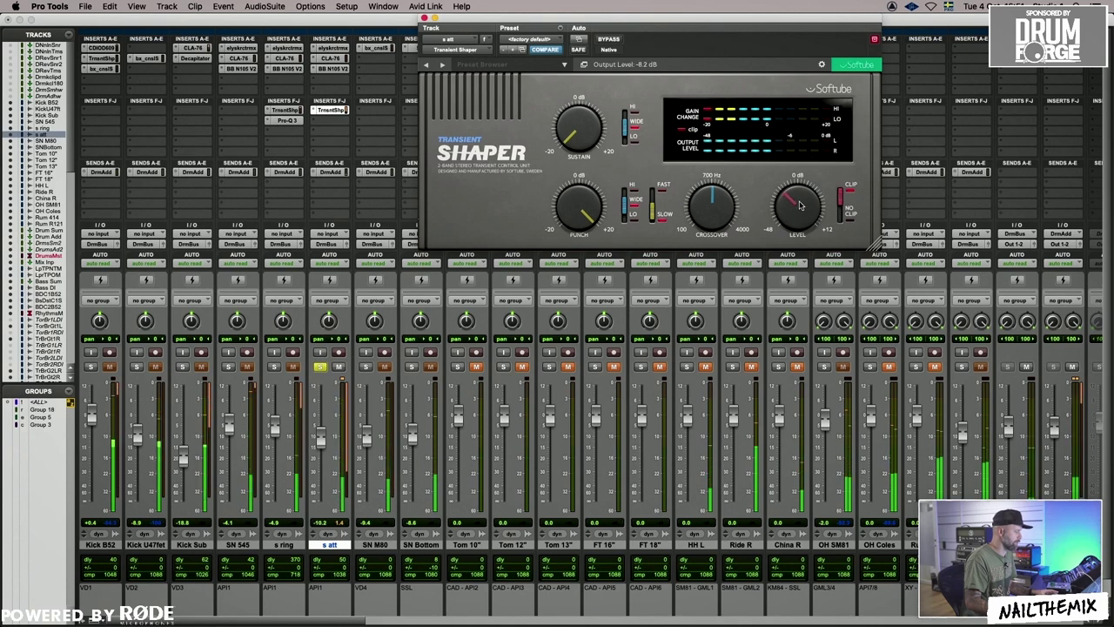
Solo s ring, s att and SN 545, and pull the s att fader down to about -16.6 dB.
left_click(425, 17)
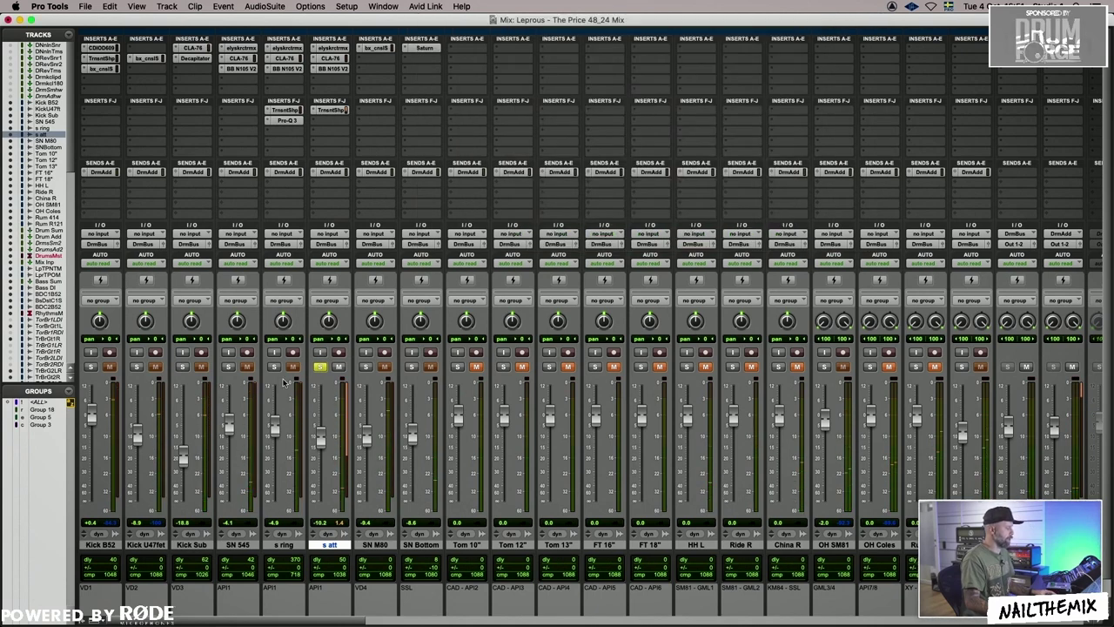
left_click(320, 367)
left_click(320, 366)
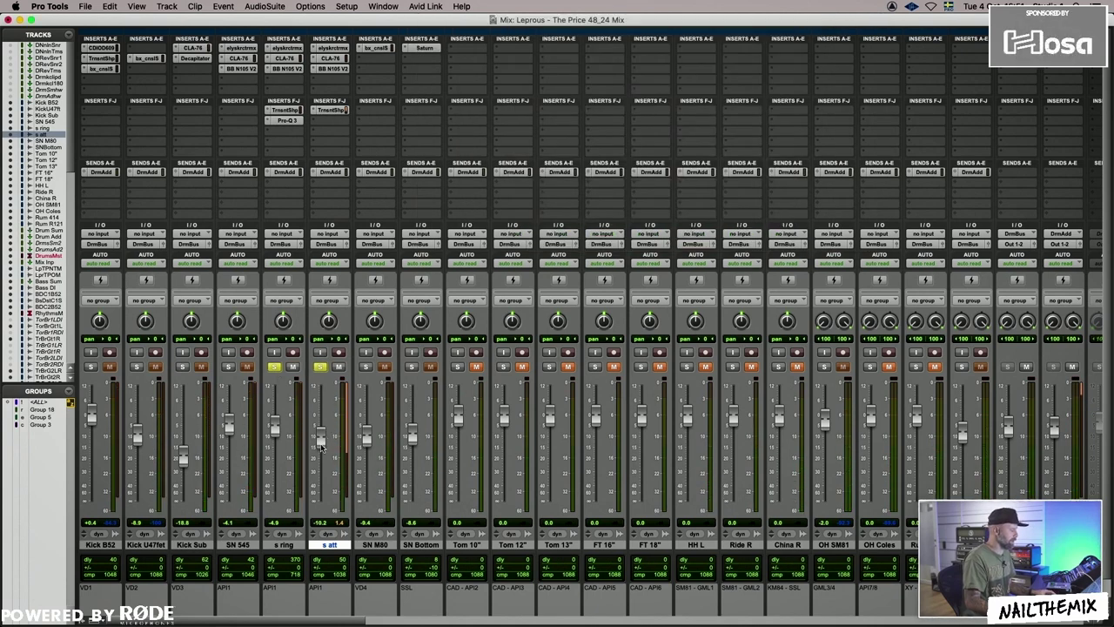
mouse_move(320, 446)
left_mouse_down()
mouse_move(324, 430)
mouse_move(321, 446)
left_mouse_up()
mouse_move(320, 448)
left_mouse_down()
mouse_move(319, 470)
mouse_move(320, 454)
left_mouse_up()
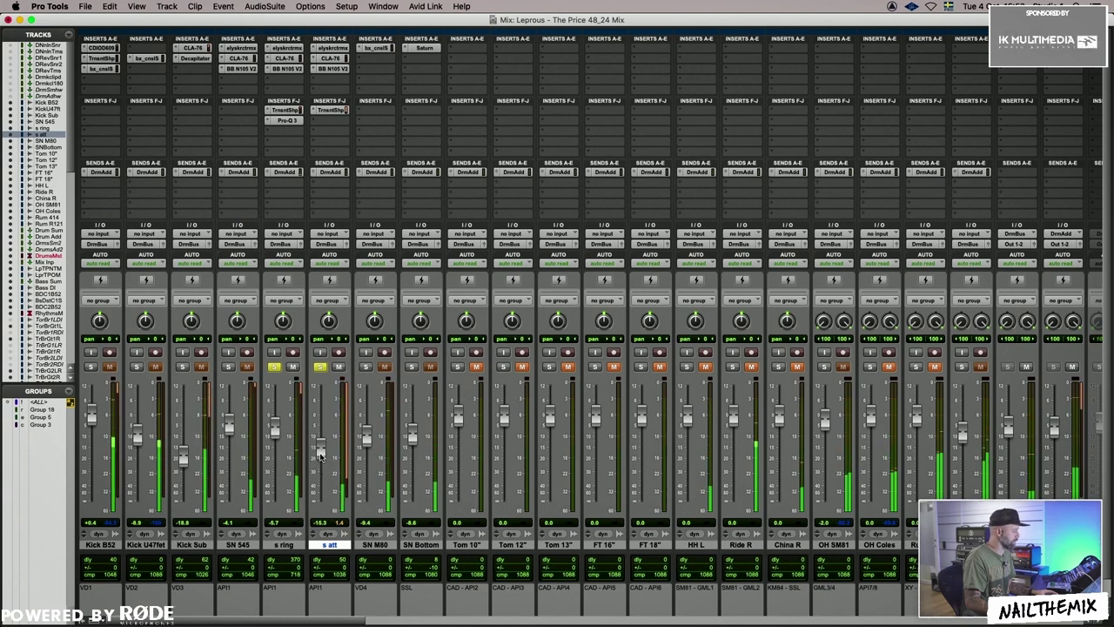
left_click(226, 366)
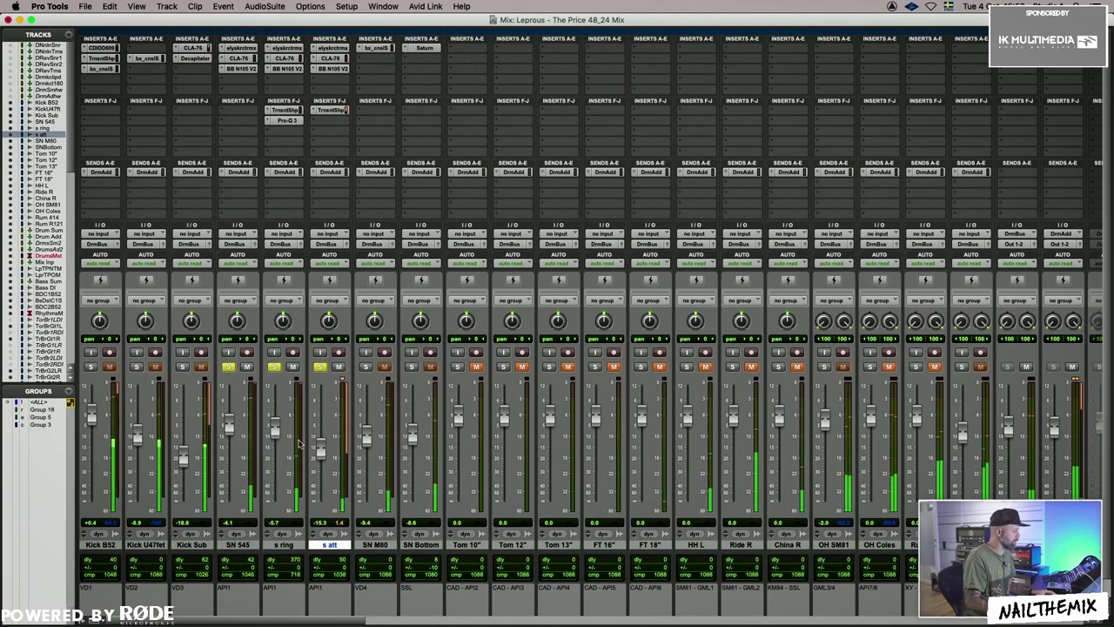
left_click_drag(320, 450, 320, 454)
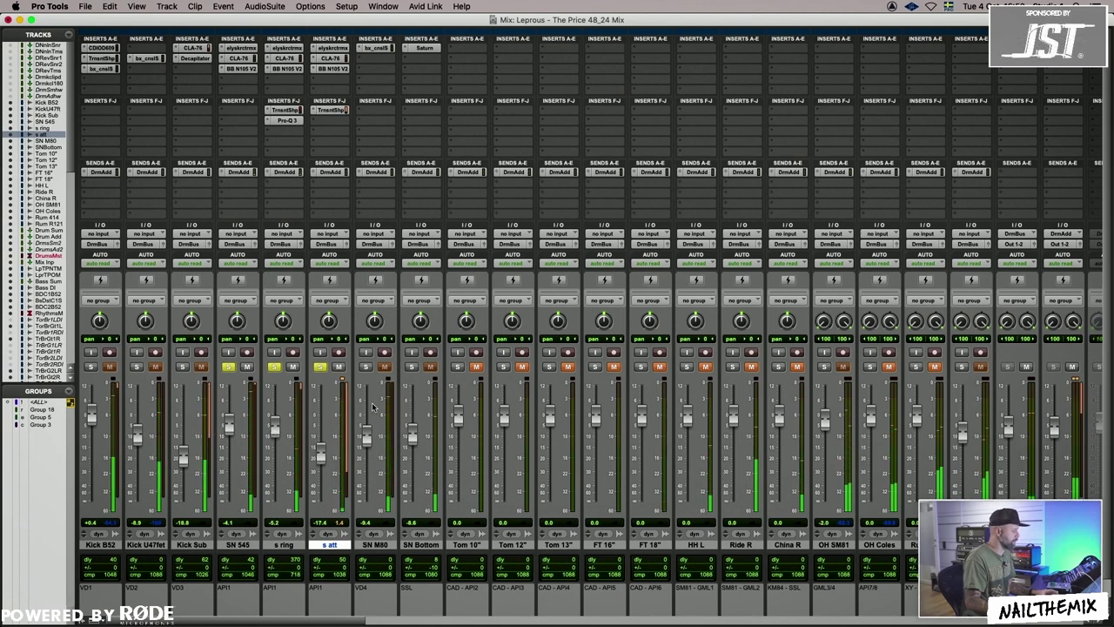
Solo SN Bottom instead of SN M80, and copy Transient Shaper from s ring onto SN 545.
left_click(365, 366)
left_click(412, 366)
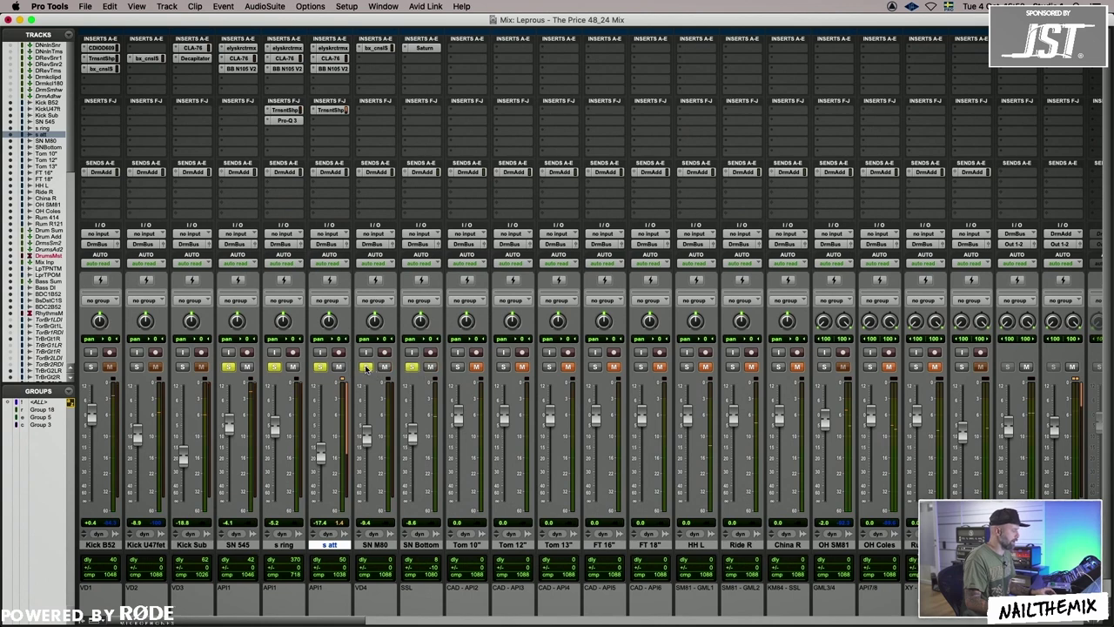
left_click(366, 366)
left_click_drag(239, 110, 242, 114)
left_click(242, 114)
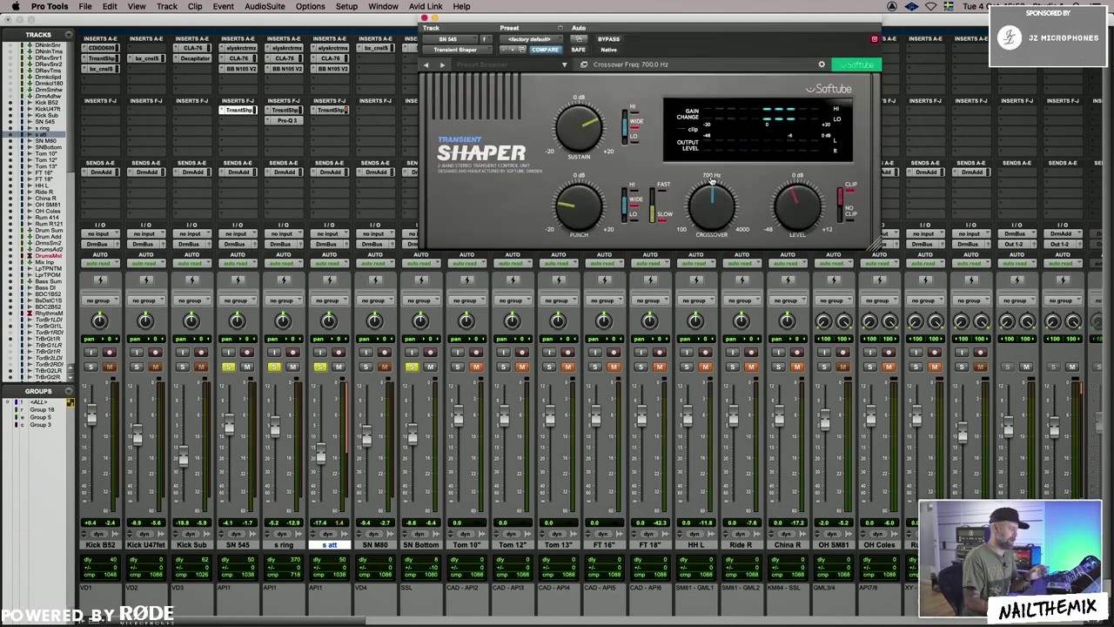
Browse the SN 545 Transient Shaper presets but keep the factory default, Punch at 0.0 dB.
mouse_move(581, 135)
left_click(550, 40)
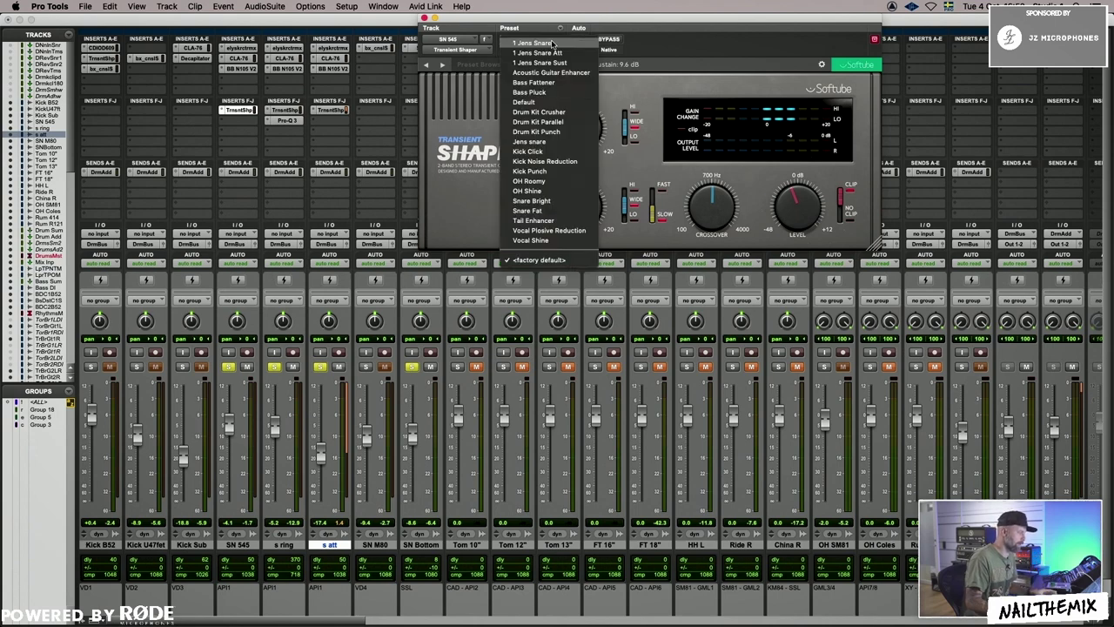
left_click(703, 43)
left_click(539, 39)
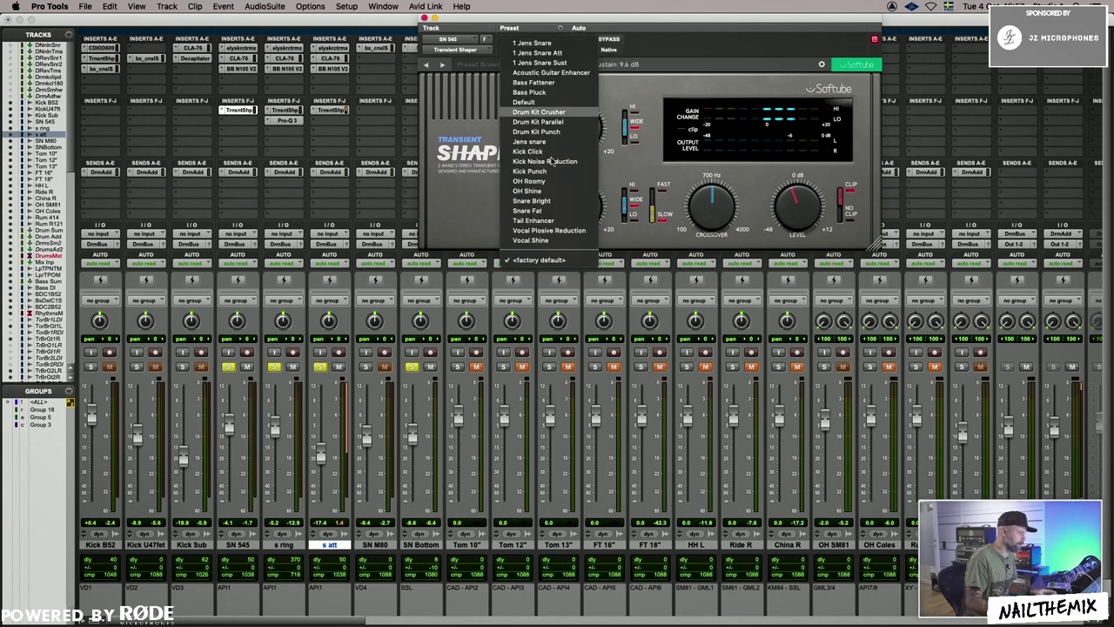
left_click(559, 259)
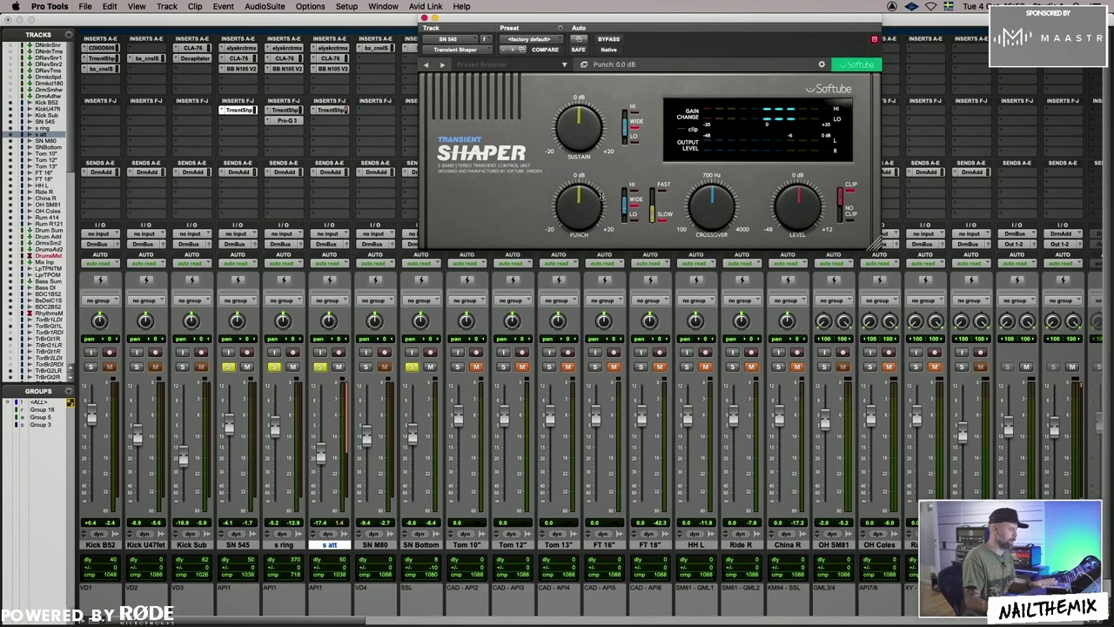
Start playback and lower the s att fader to -22.2 dB.
left_click(424, 17)
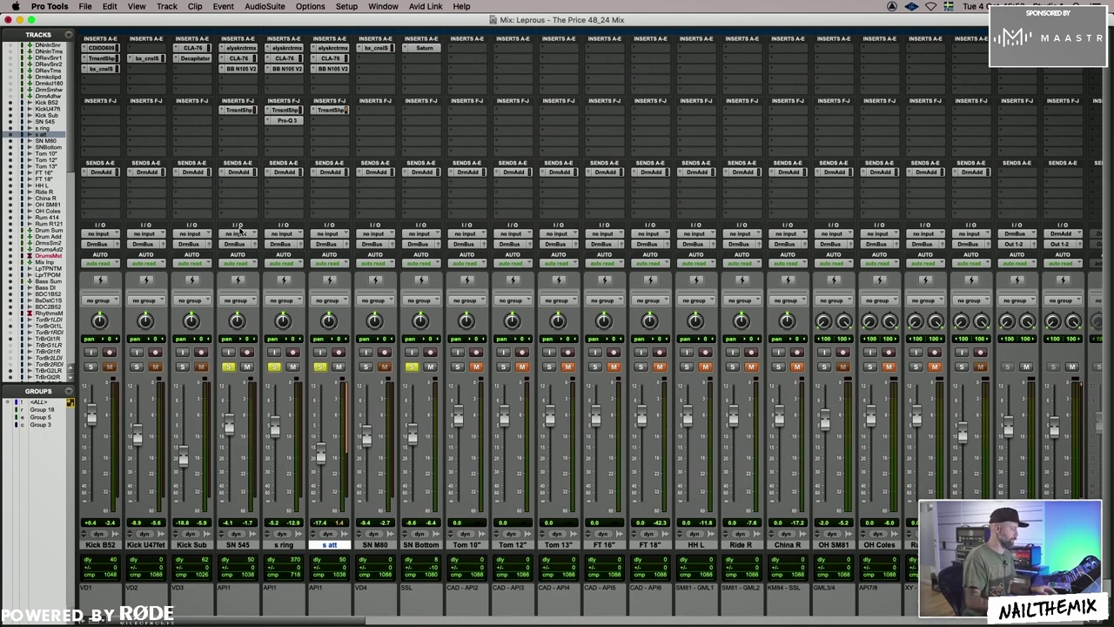
key("space")
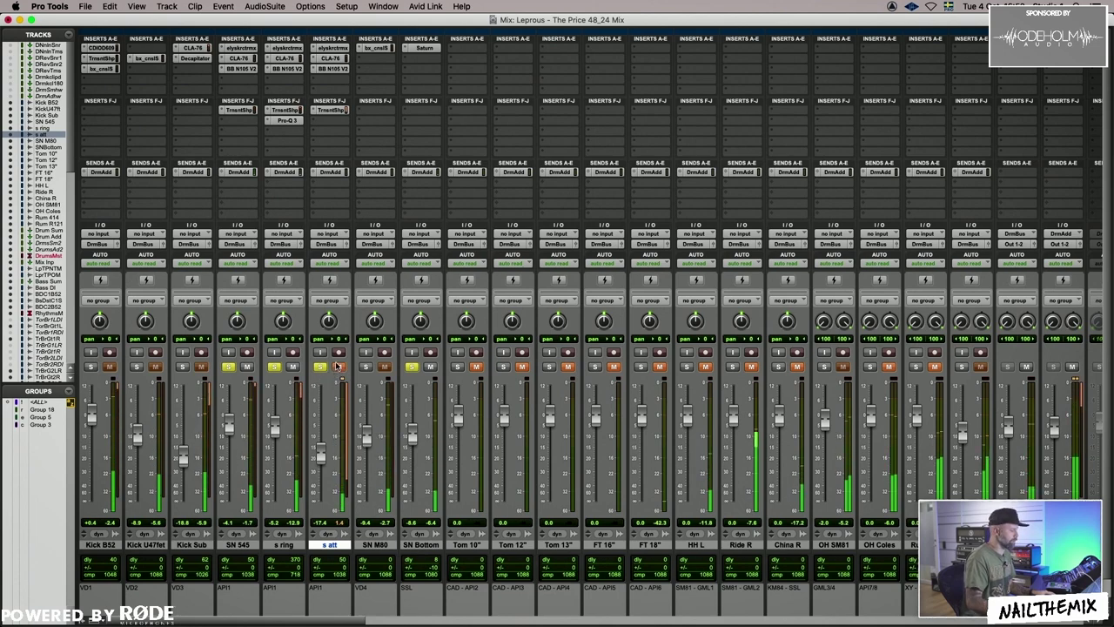
left_click_drag(324, 467, 325, 476)
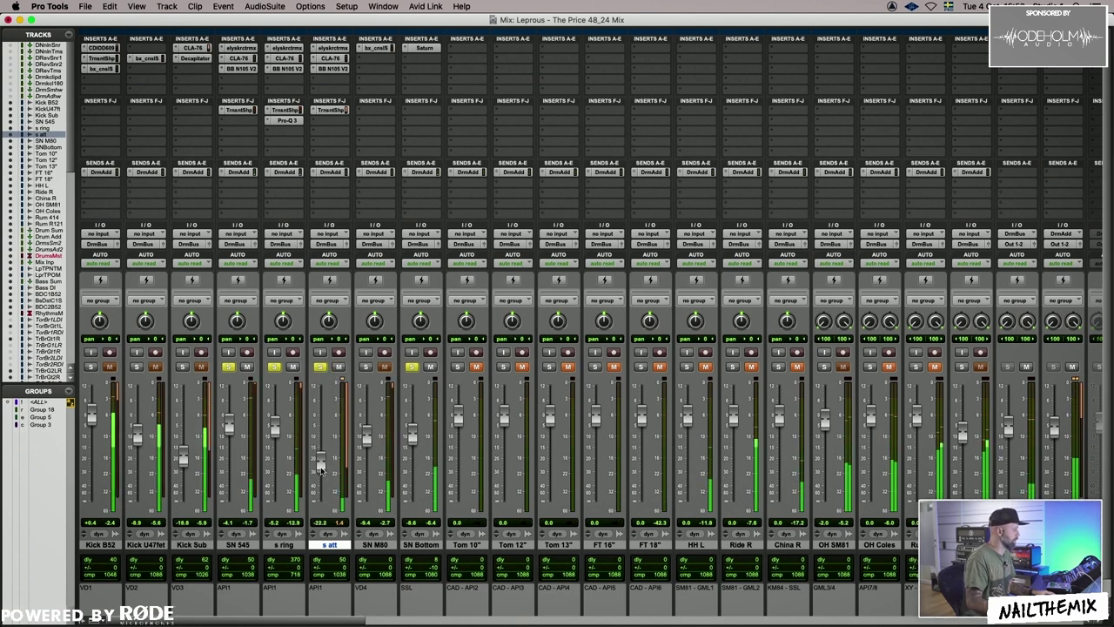
left_click(331, 110)
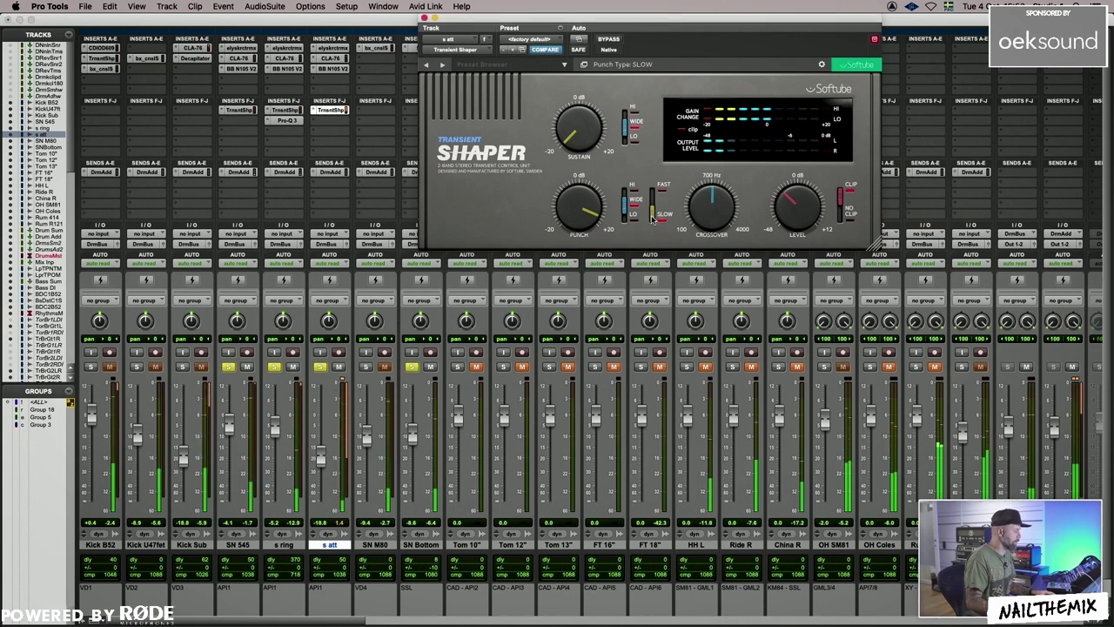
Clear the drum solos, select s ring and s att, and trim s att to -19.3 and SN 545 to -3.0 dB.
left_click(320, 365)
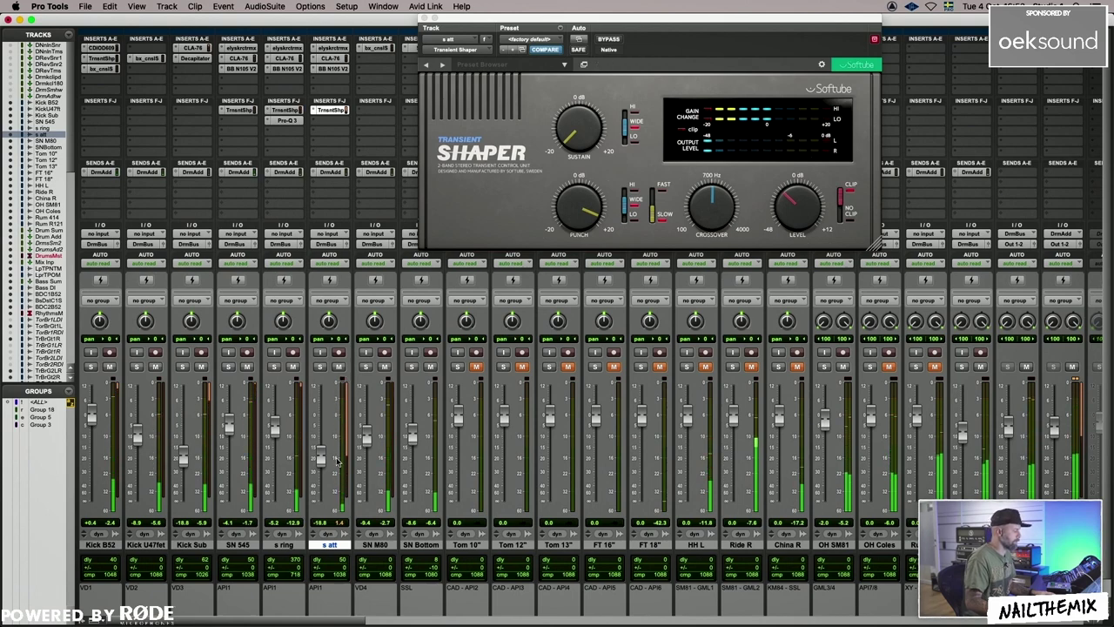
left_click(287, 544)
left_click(329, 544, "shift")
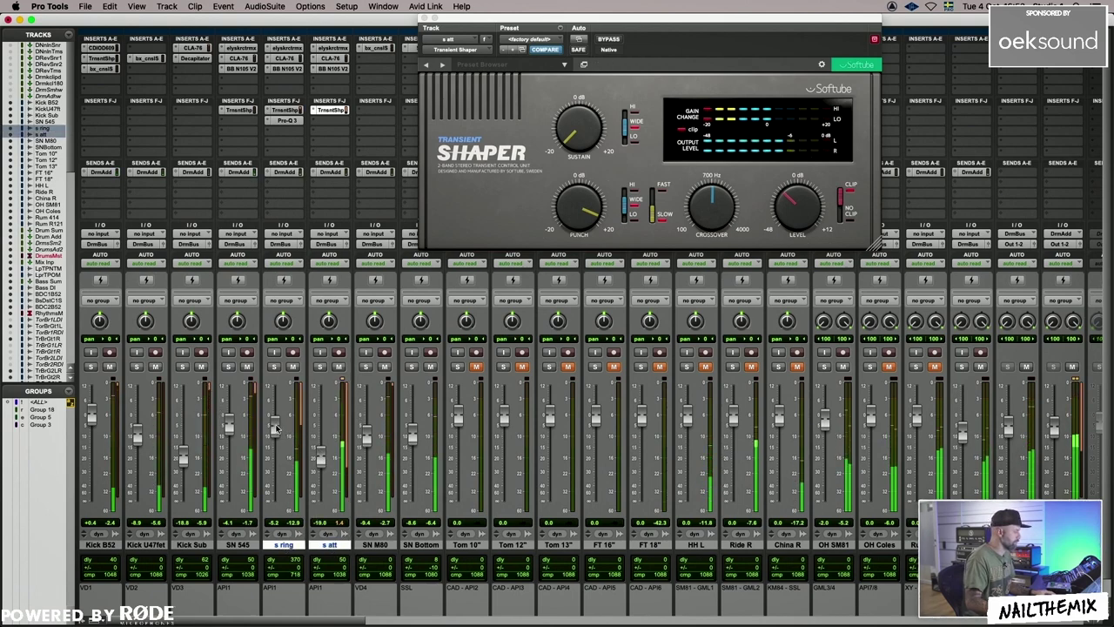
left_click_drag(321, 460, 321, 462)
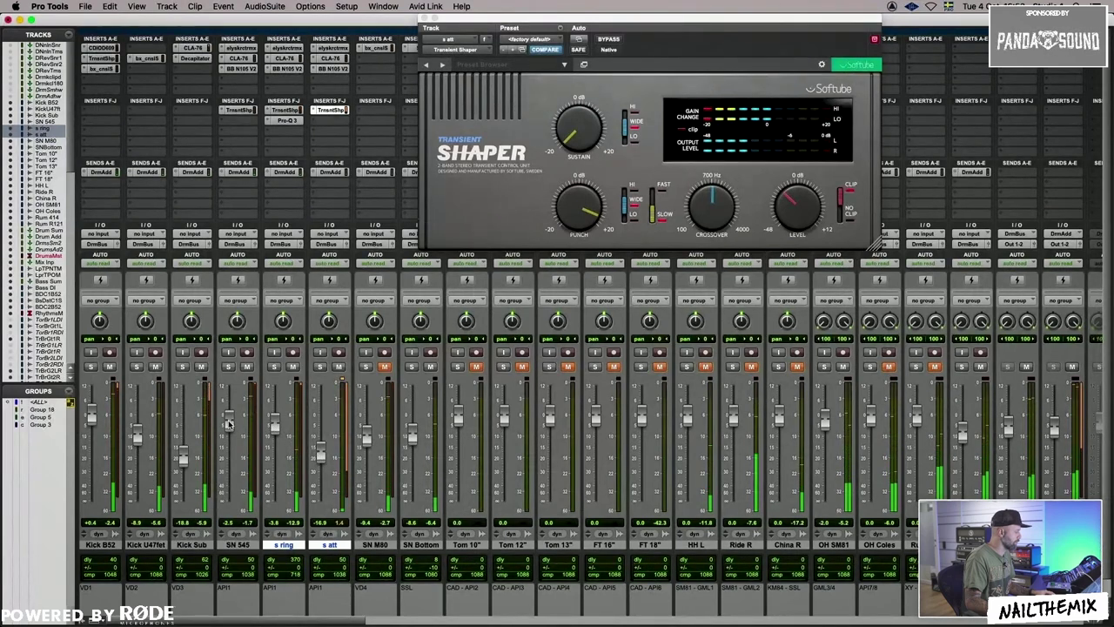
left_click_drag(228, 424, 320, 453)
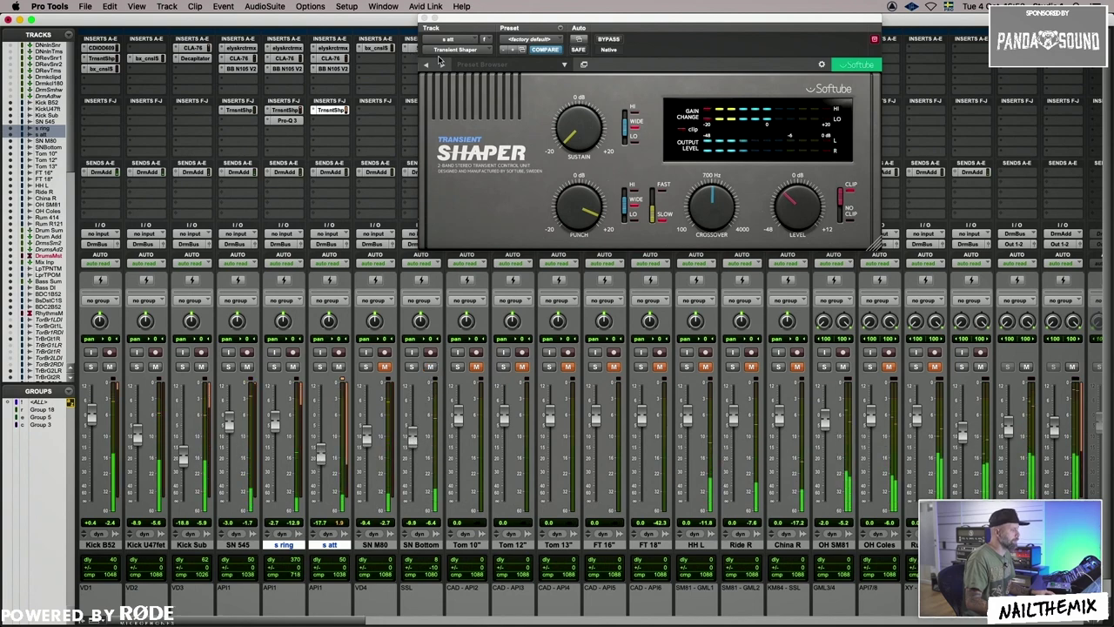
left_click(411, 48)
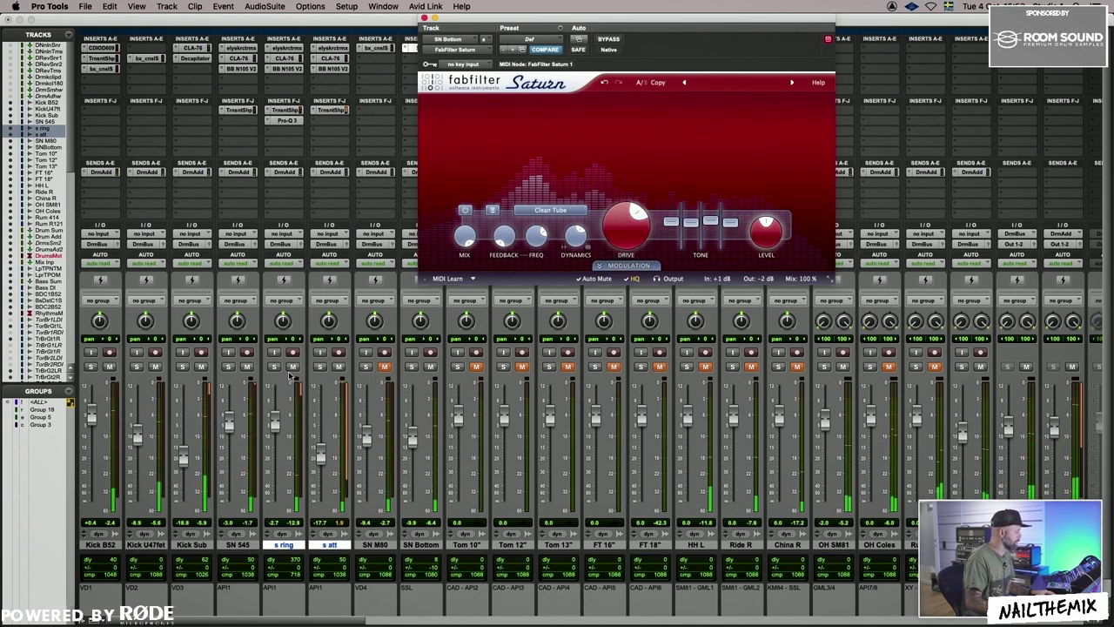
During playback, lower s ring to -5.2 dB and SN M80 to -10.2 dB.
left_click(277, 415)
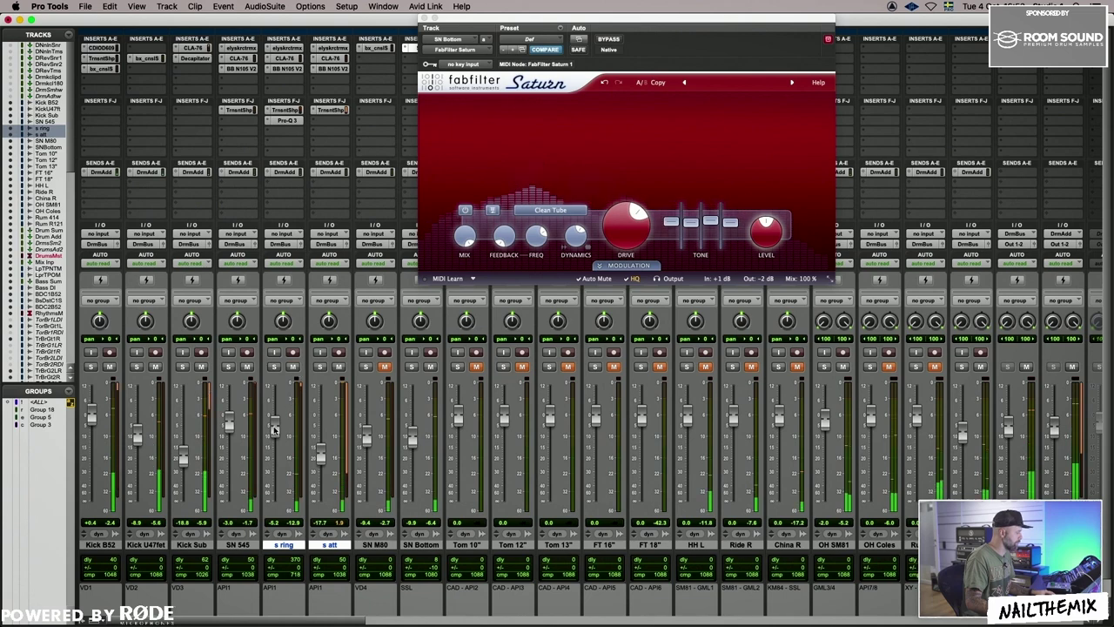
left_click_drag(275, 429, 275, 433)
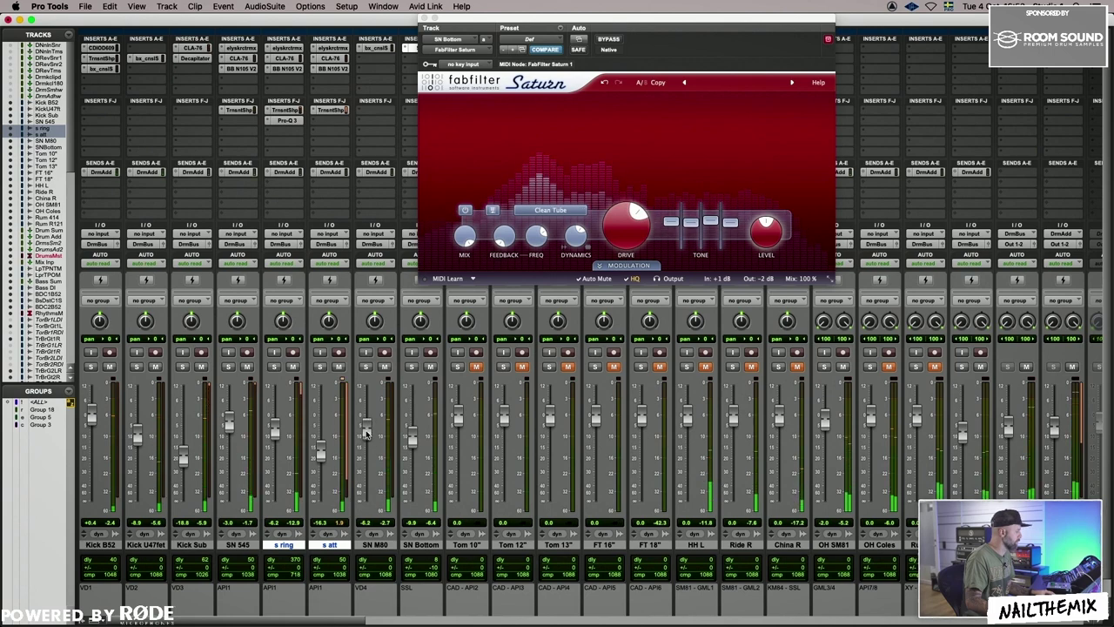
left_click_drag(366, 433, 367, 442)
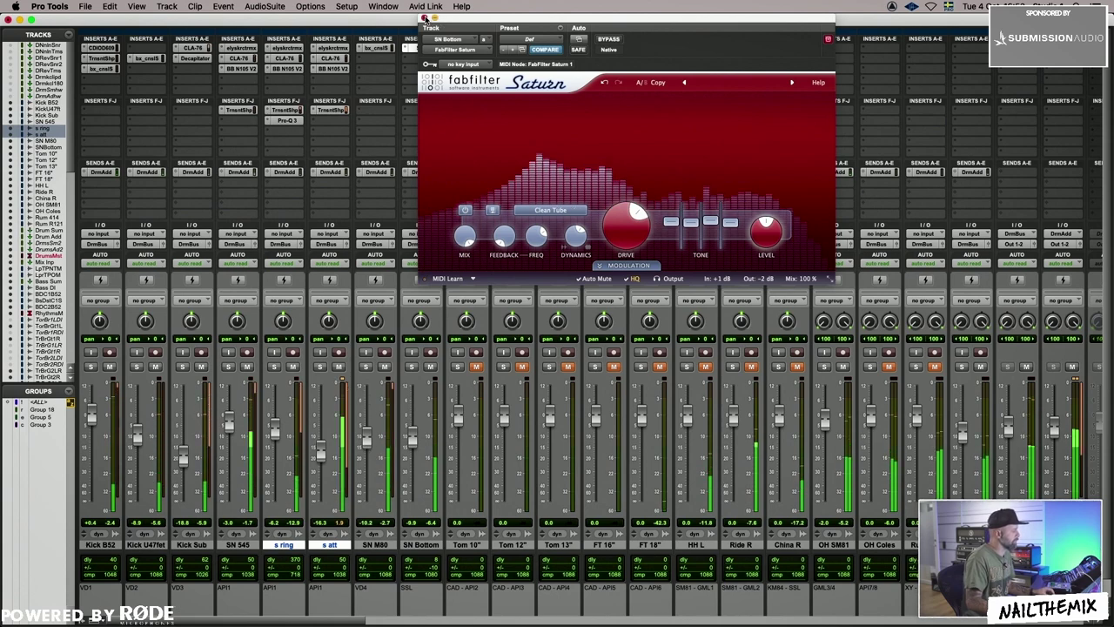
Mute-compare the s ring and s att layers, then ride their faders, nudging s ring to -3.6 dB.
left_click(424, 18)
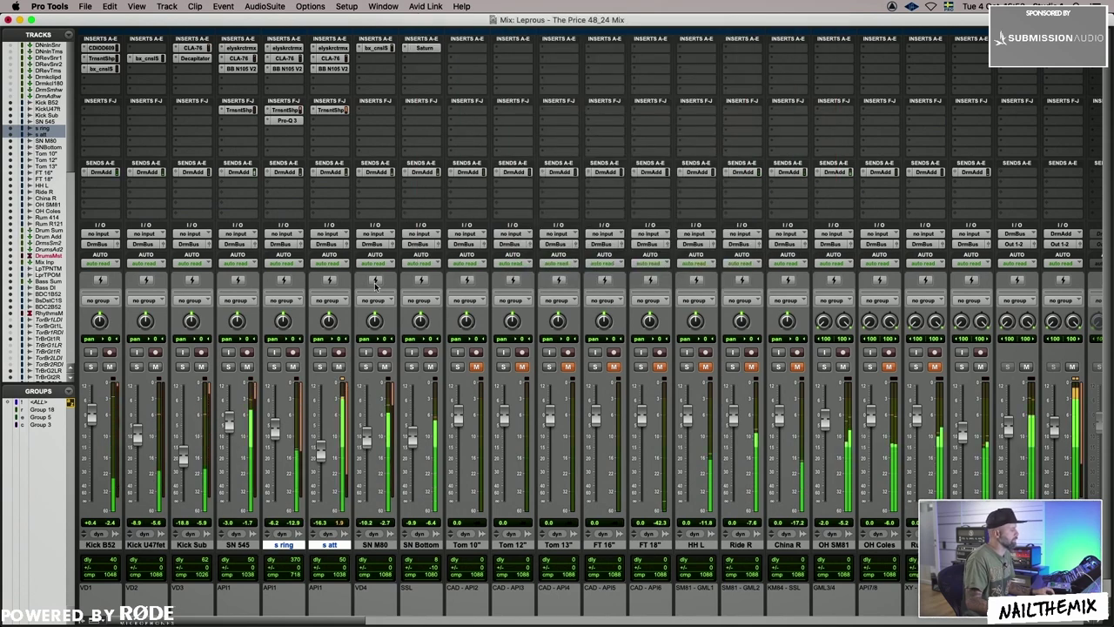
left_click(338, 367)
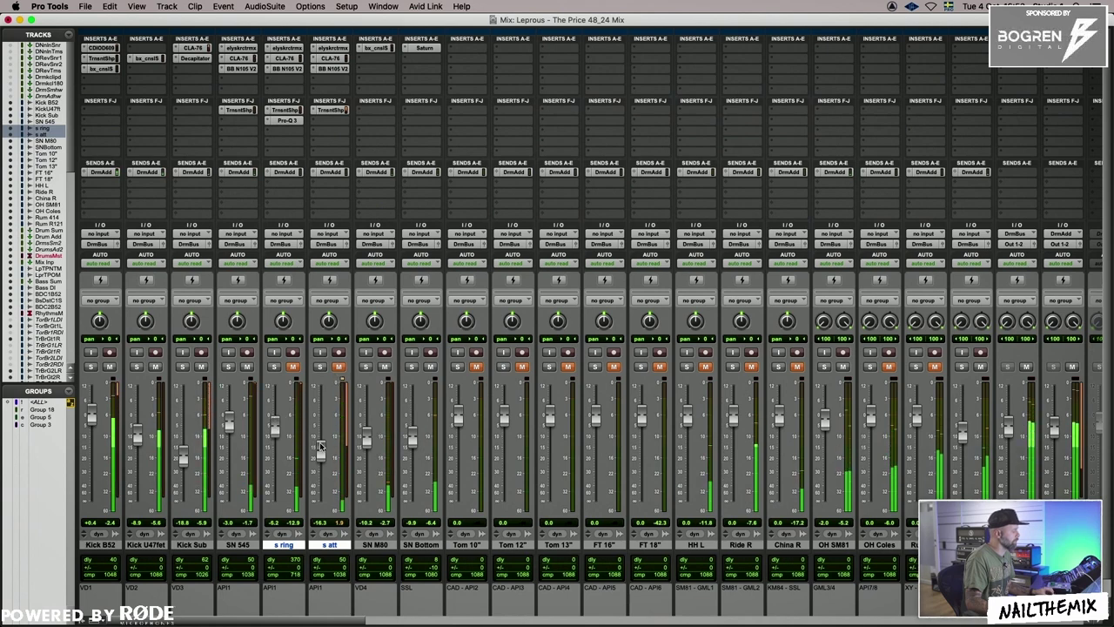
left_click_drag(319, 445, 326, 454)
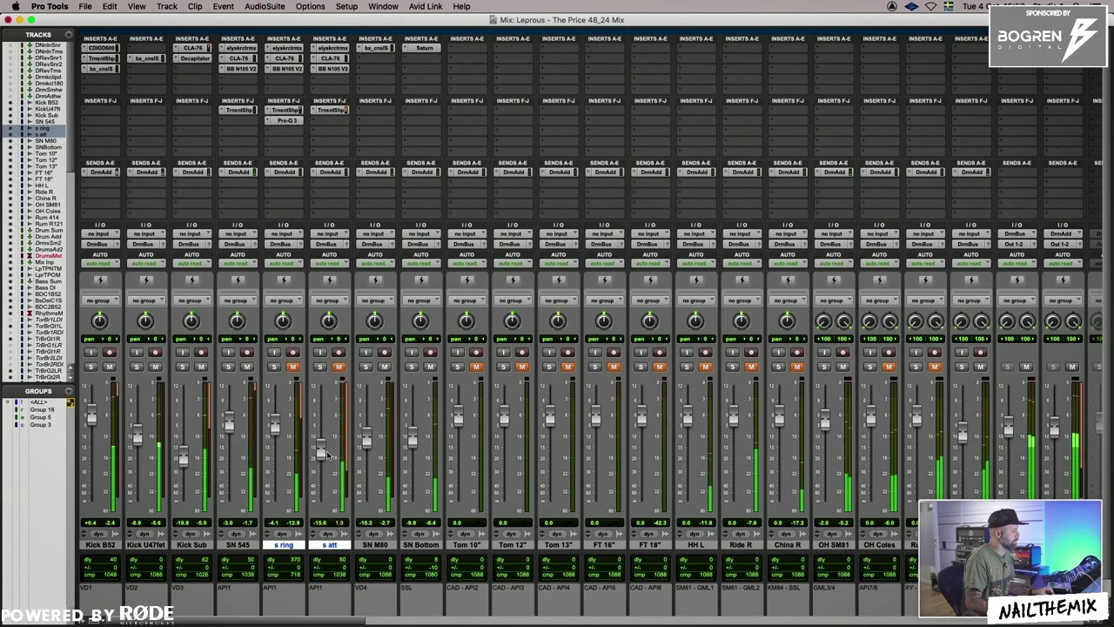
left_click(338, 367)
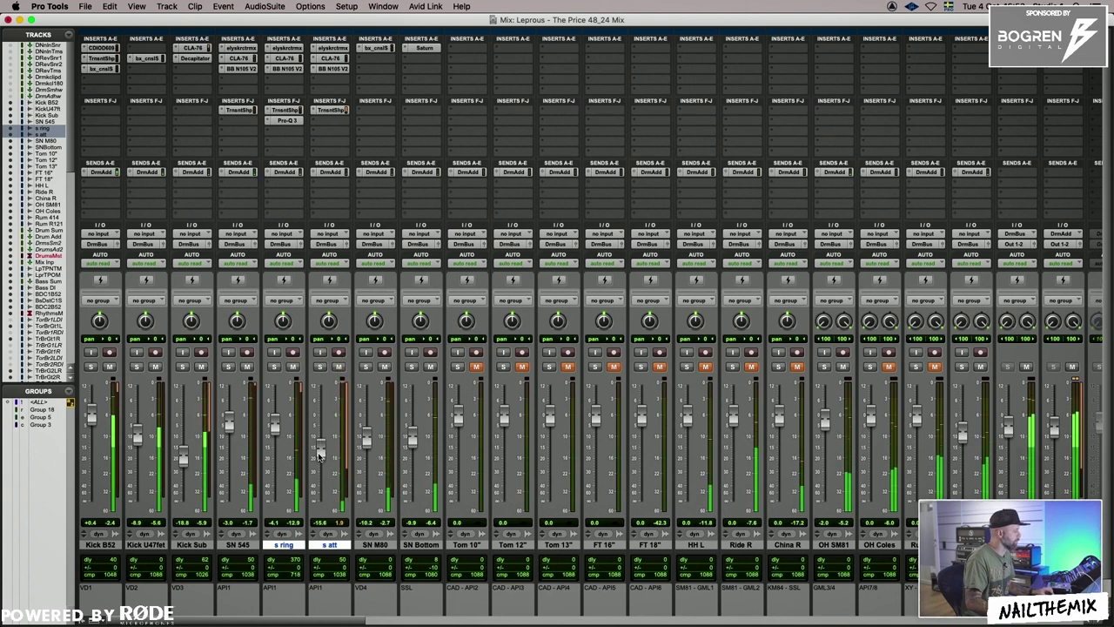
left_click_drag(275, 429, 274, 427)
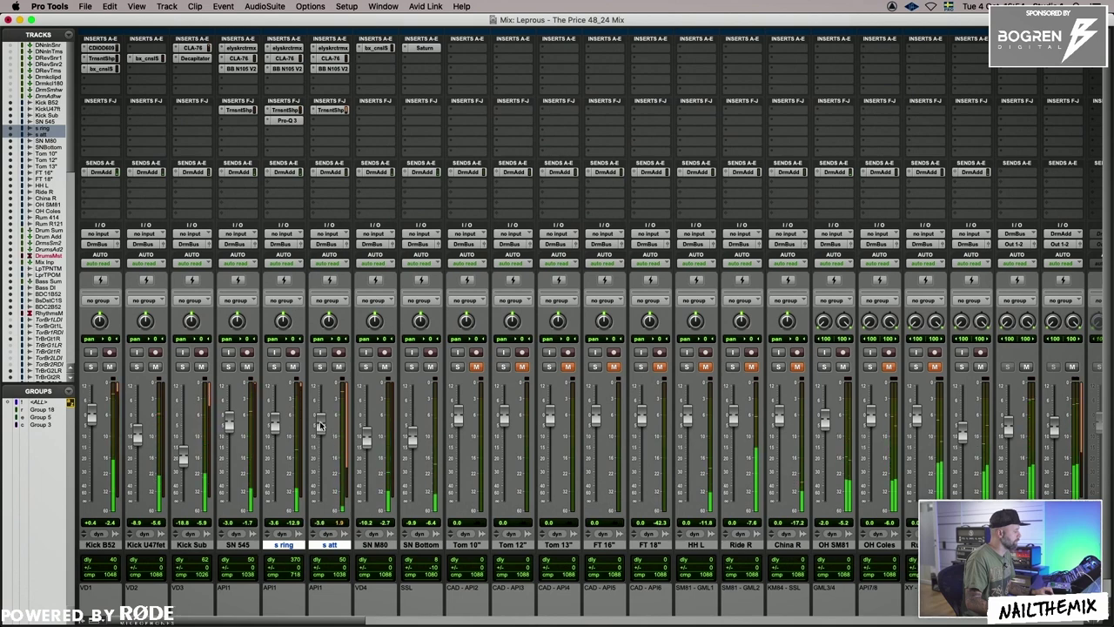
left_click_drag(320, 425, 276, 438)
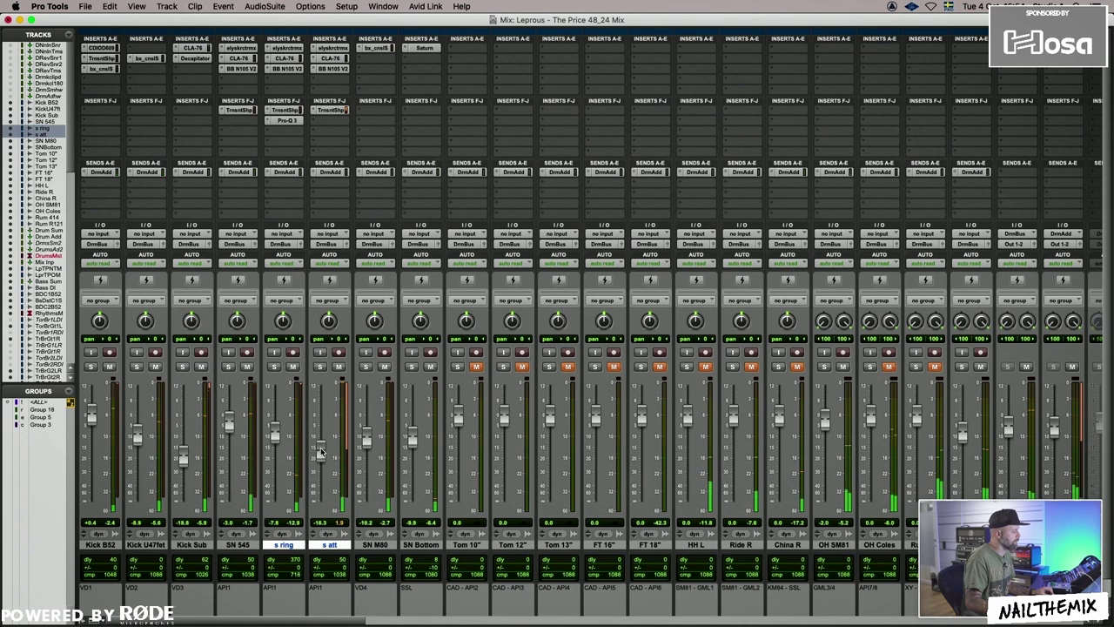
Mute SN M80, raise SN Bottom to about -7.5 dB, set s att to -16.6 dB, and deselect the tracks.
left_click(386, 366)
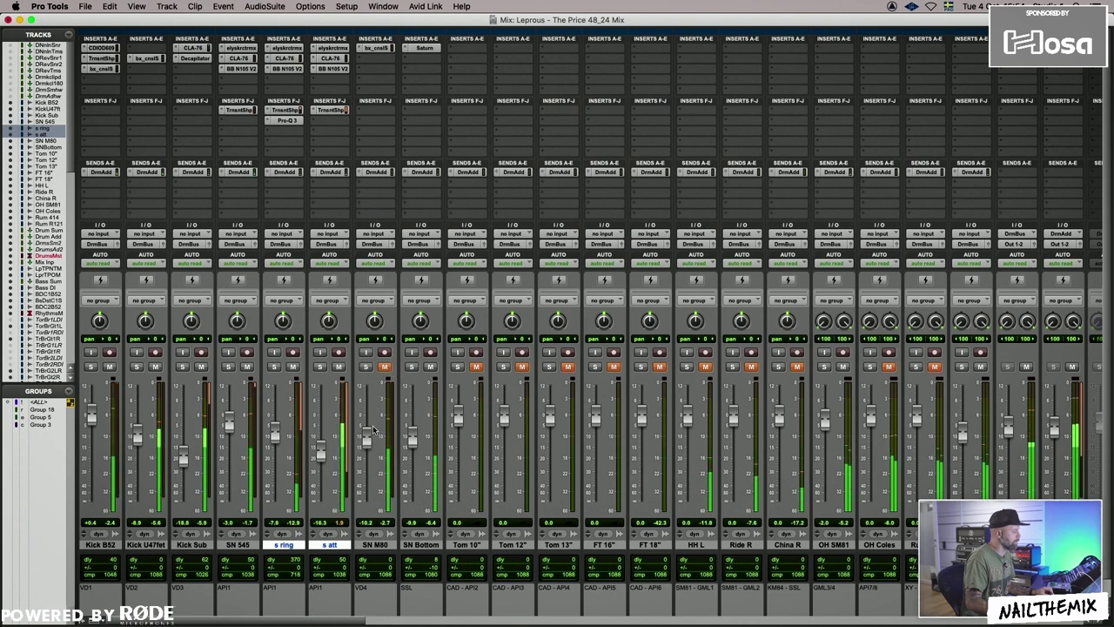
left_click_drag(413, 439, 414, 438)
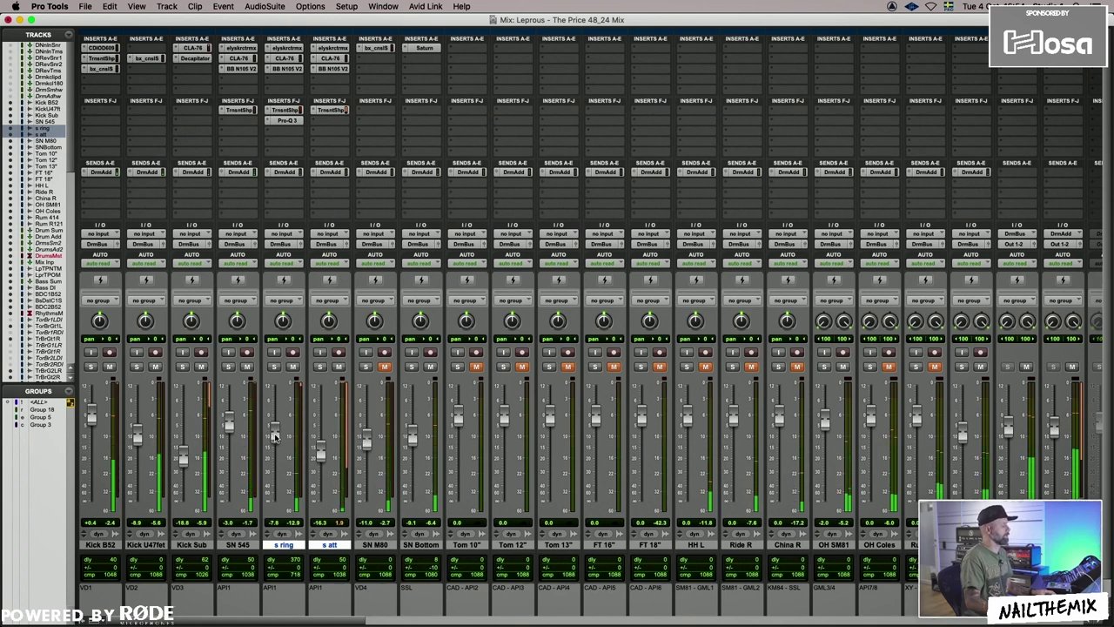
left_click_drag(320, 450, 321, 453)
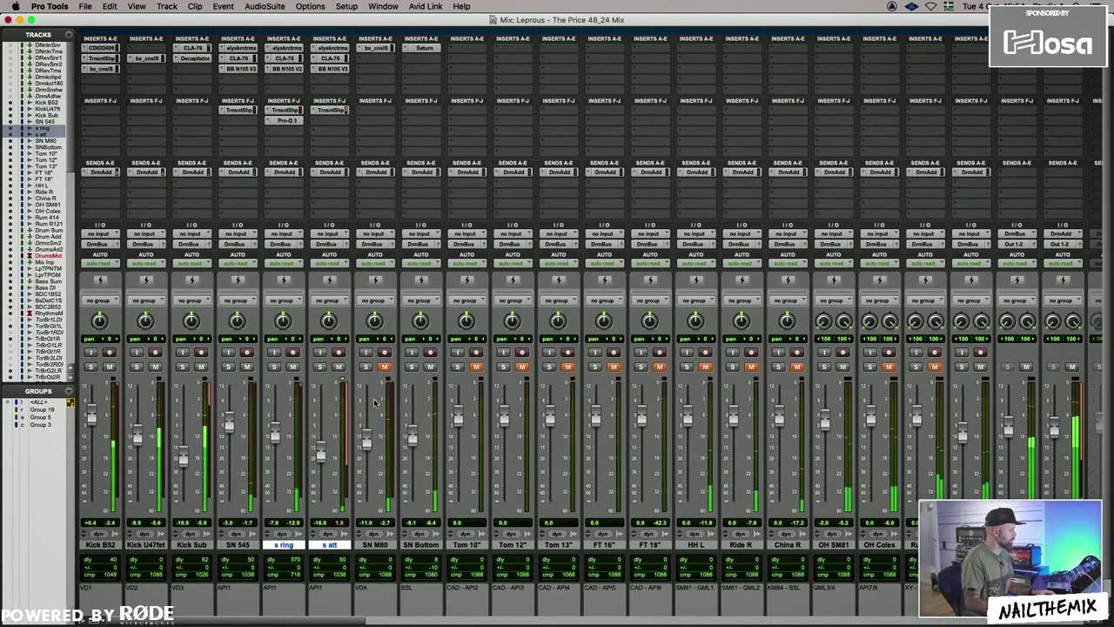
left_click(334, 546)
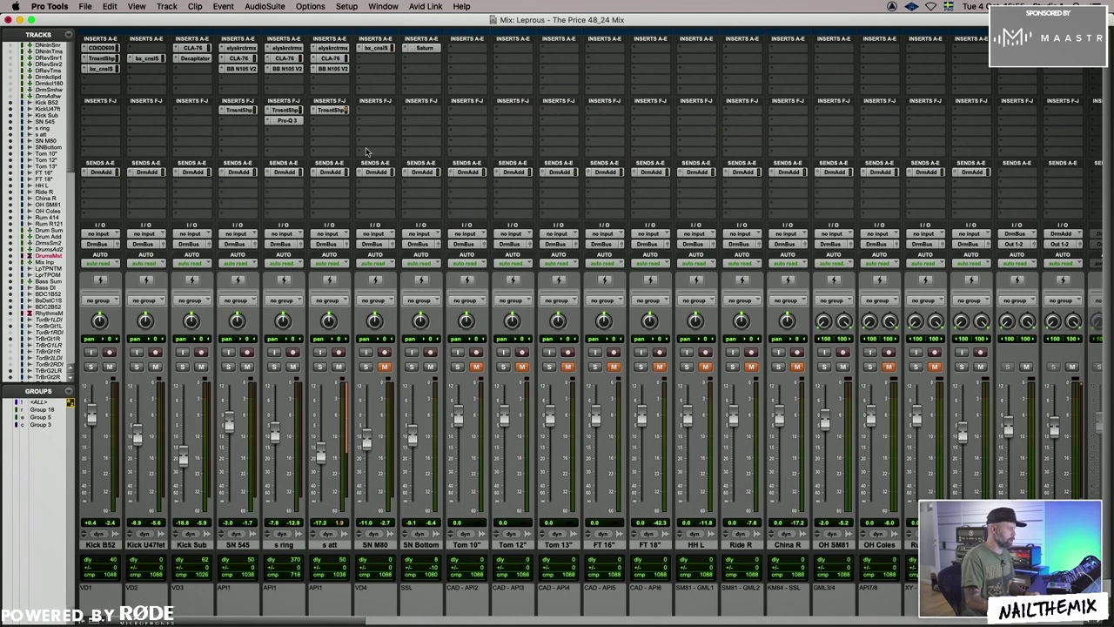
left_click(242, 111)
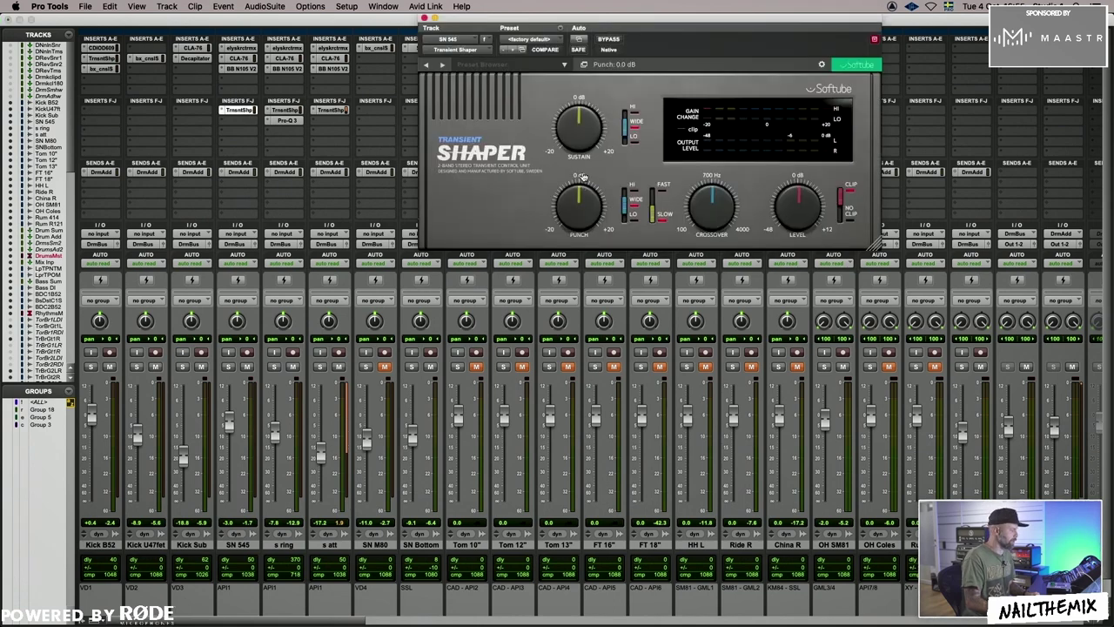